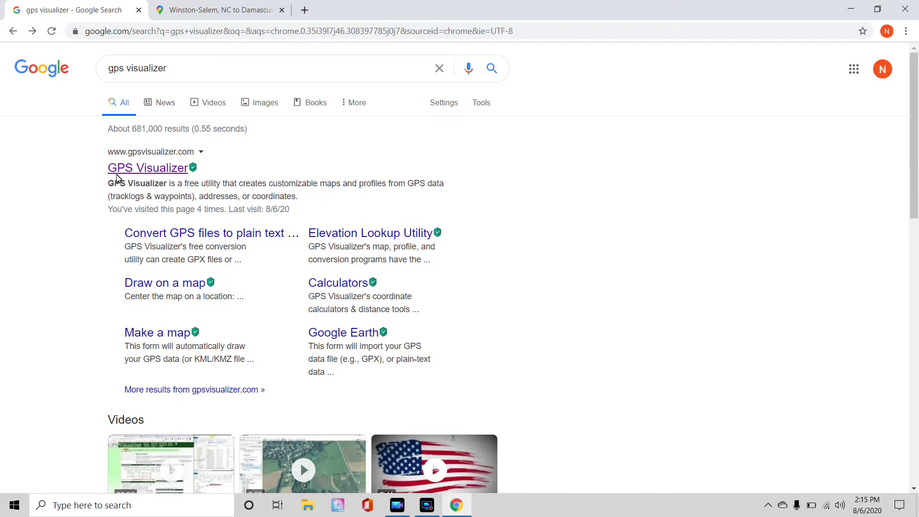
Open the GPS Visualizer website from the Google results for 'gps visualizer'.
left_click(154, 168)
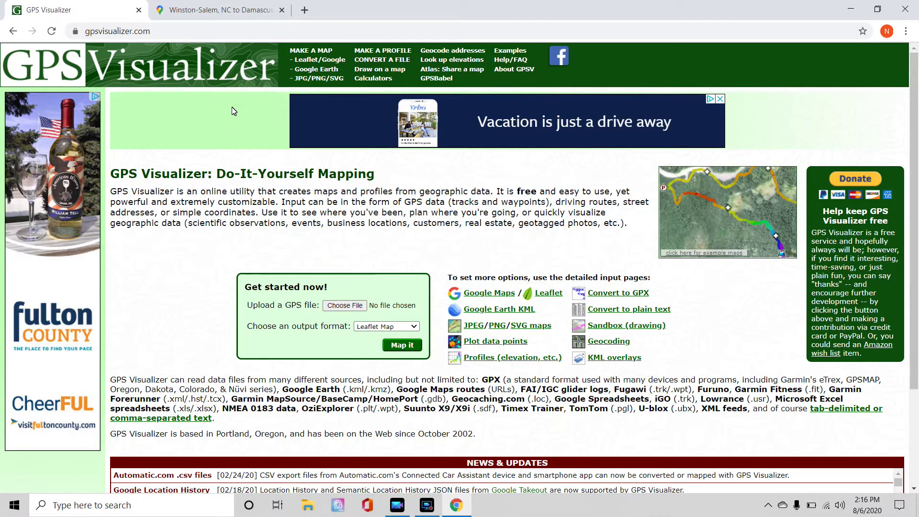
Switch to the Google Maps tab showing the Winston-Salem, NC to Damascus driving route.
left_click(217, 11)
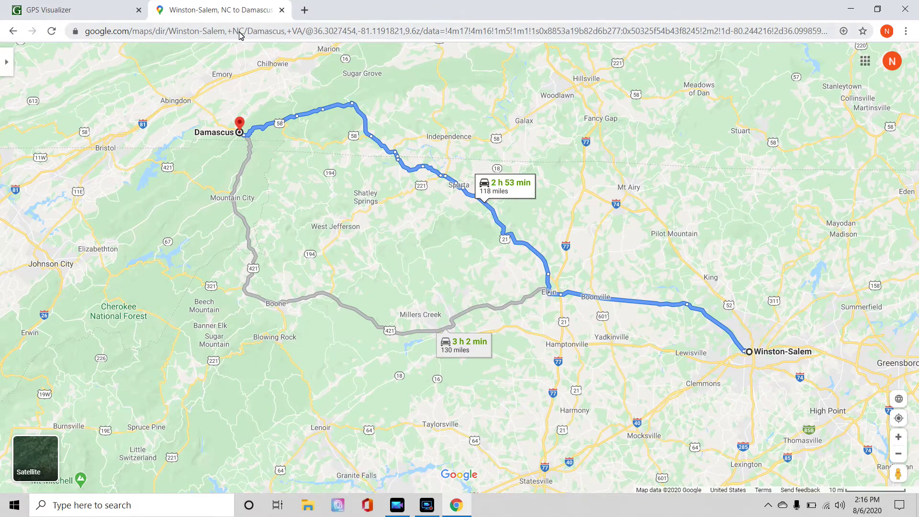
Copy the Winston-Salem–Damascus Google Maps route URL, then close that Maps tab.
left_click(457, 32)
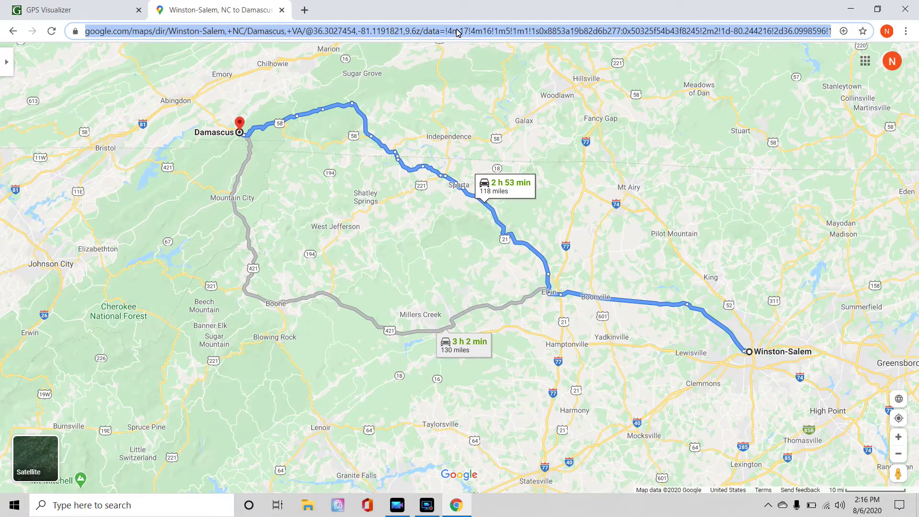
right_click(457, 32)
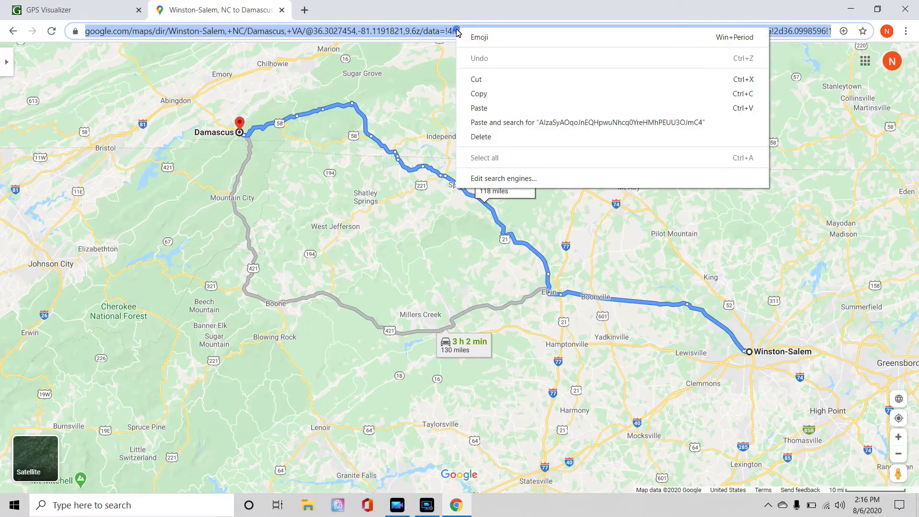
left_click(488, 99)
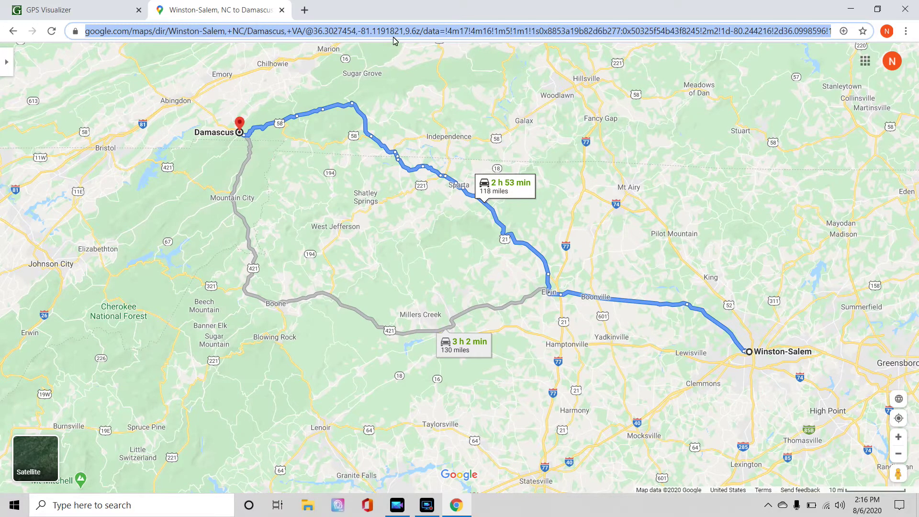
left_click(282, 11)
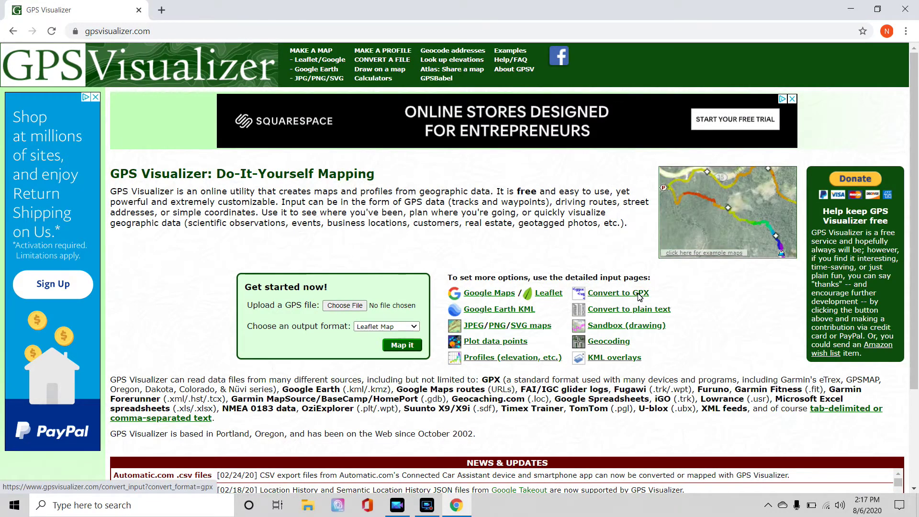
In the Convert to GPX form, paste the Google Maps route URL into 'Or provide the URL'.
left_click(639, 295)
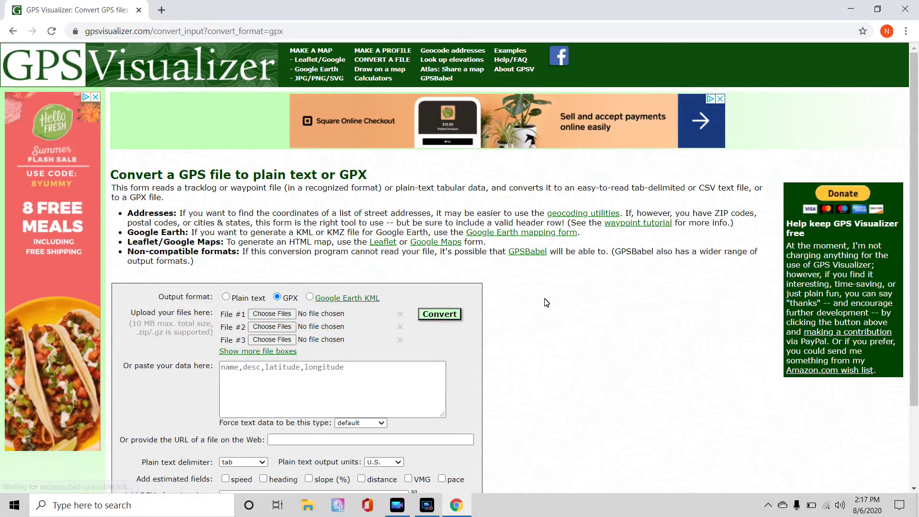
scroll(547, 303, "down", 1)
scroll(547, 303, "down", 1)
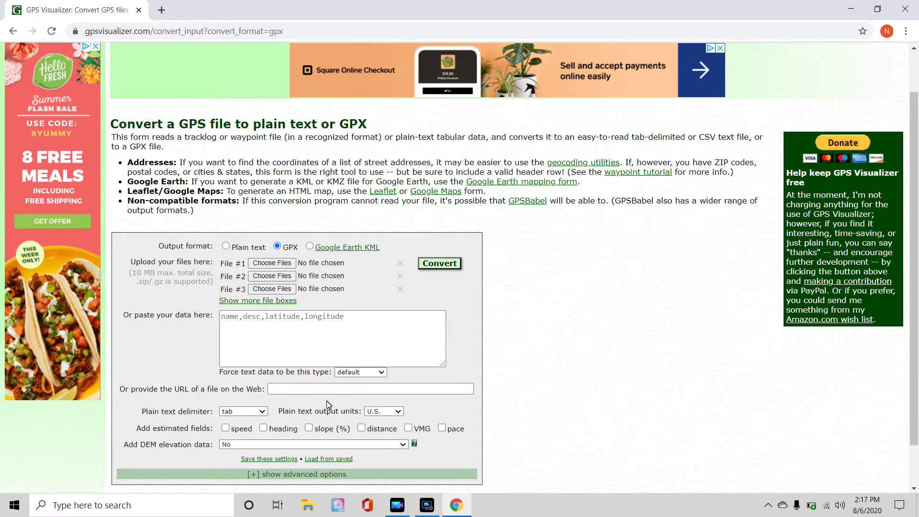
left_click(359, 392)
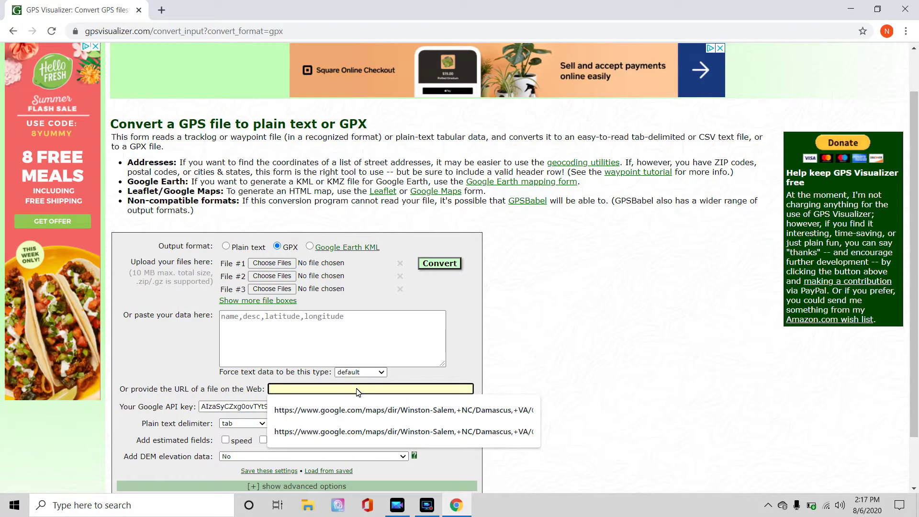
right_click(358, 392)
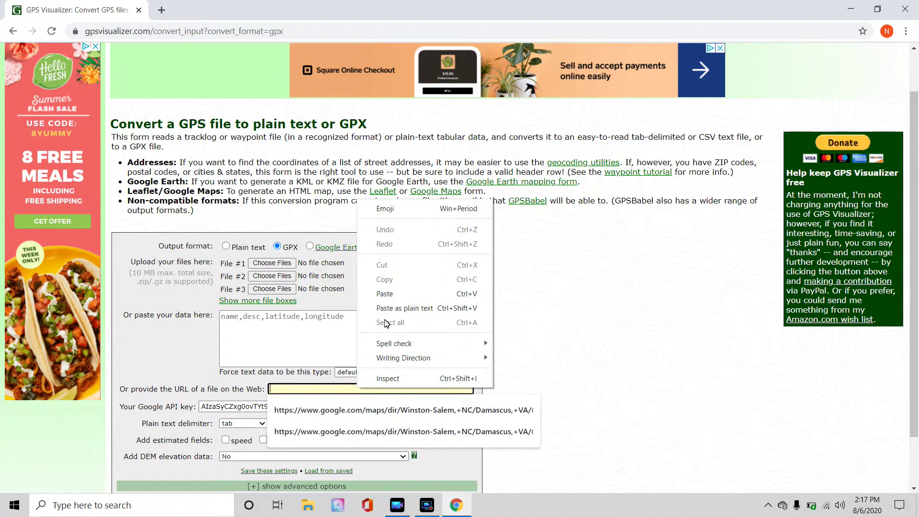
left_click(385, 295)
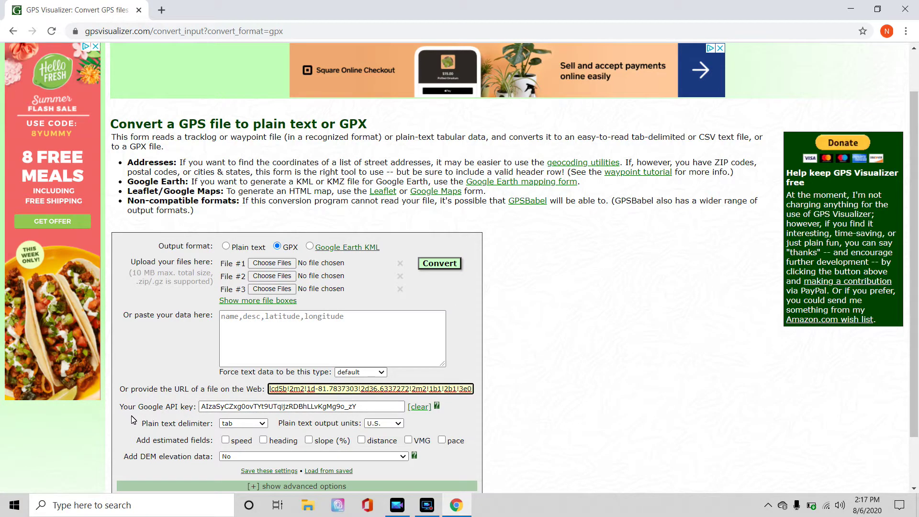
Clear the Google API key field and submit the conversion.
left_click(372, 408)
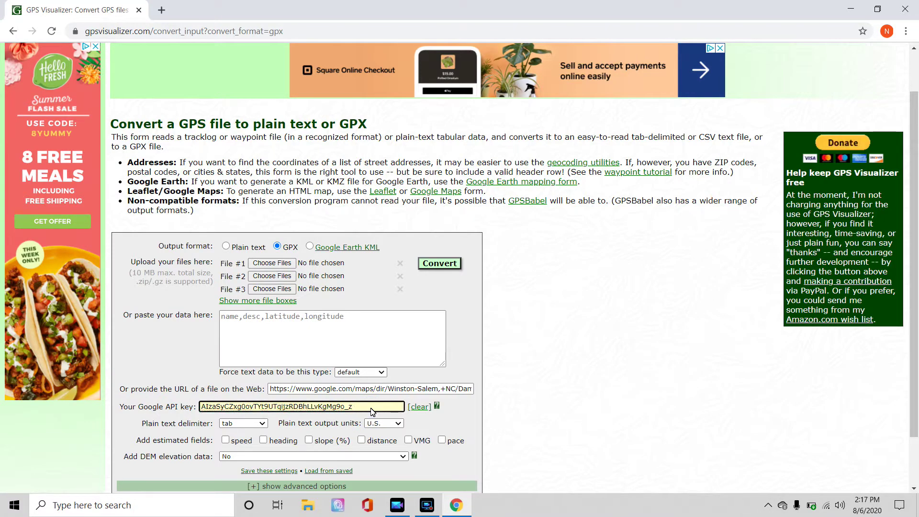
key("BackSpace")
key("BackSpace")
key("BackSpace")
key("BackSpace")
key("BackSpace")
key("BackSpace")
key("BackSpace")
key("BackSpace")
key("BackSpace")
key("BackSpace")
key("BackSpace")
key("BackSpace")
key("BackSpace")
key("BackSpace")
key("BackSpace")
key("BackSpace")
key("BackSpace")
key("BackSpace")
key("BackSpace")
key("BackSpace")
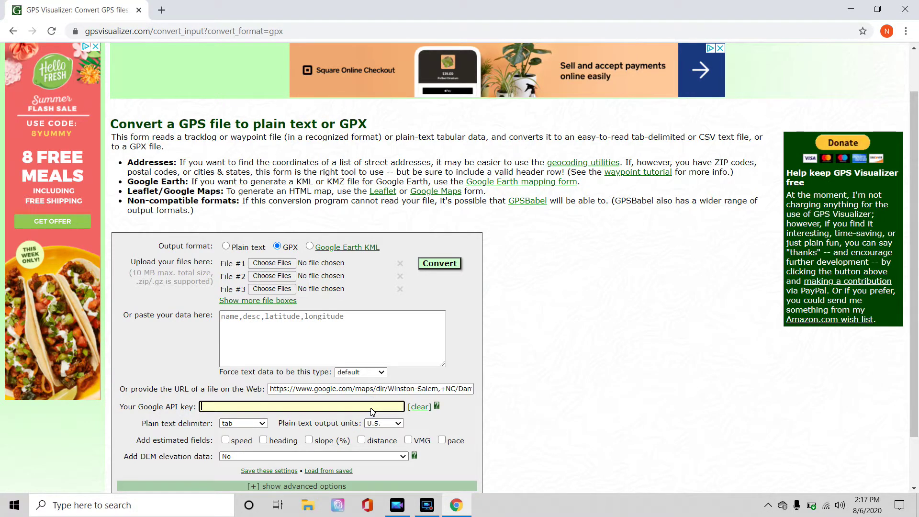
left_click(461, 420)
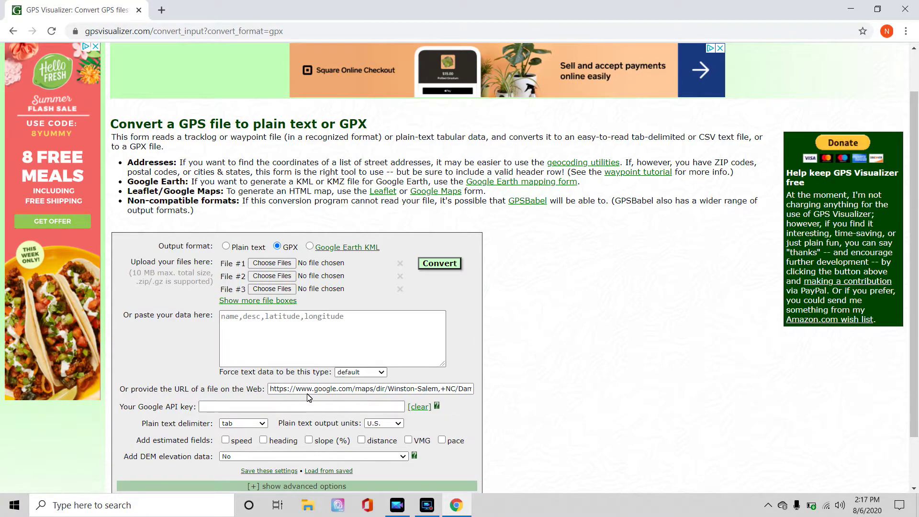
left_click(439, 264)
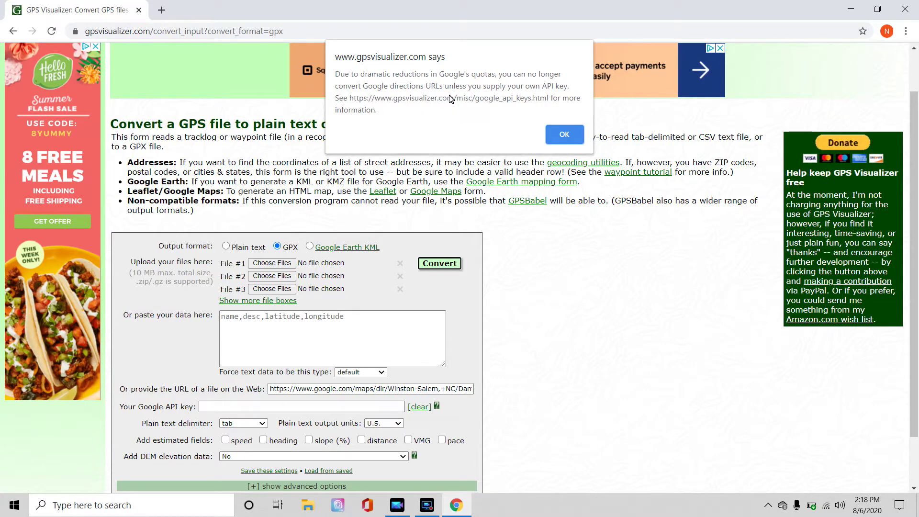
Dismiss the API key warning and open the Google API key help page in a new tab.
left_click(565, 133)
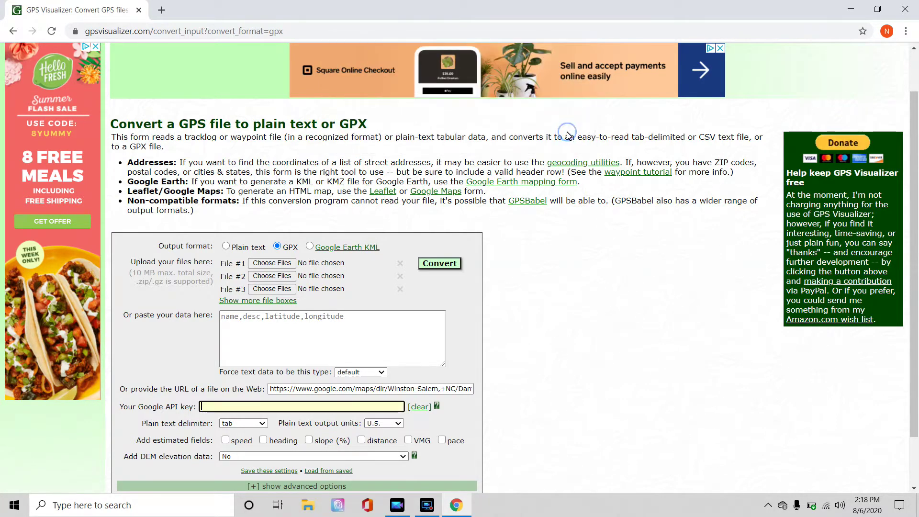
scroll(253, 408, "up", 1)
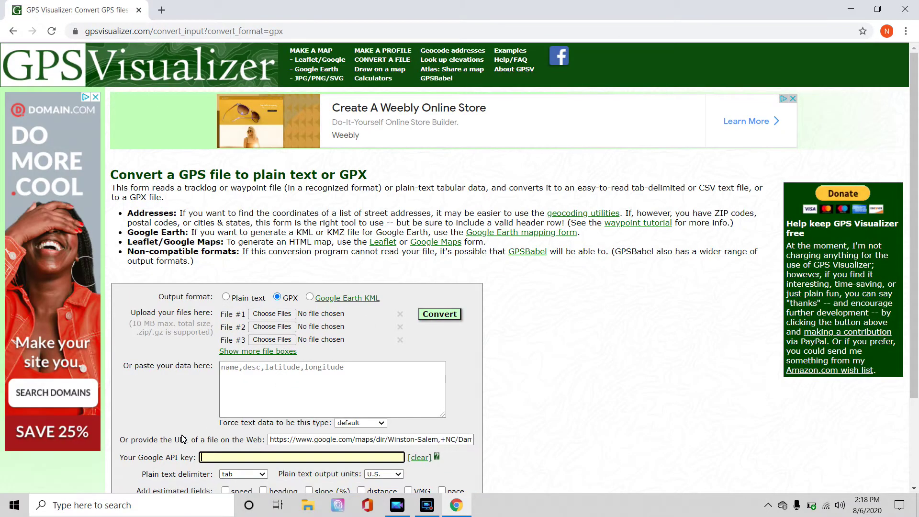
scroll(192, 434, "down", 2)
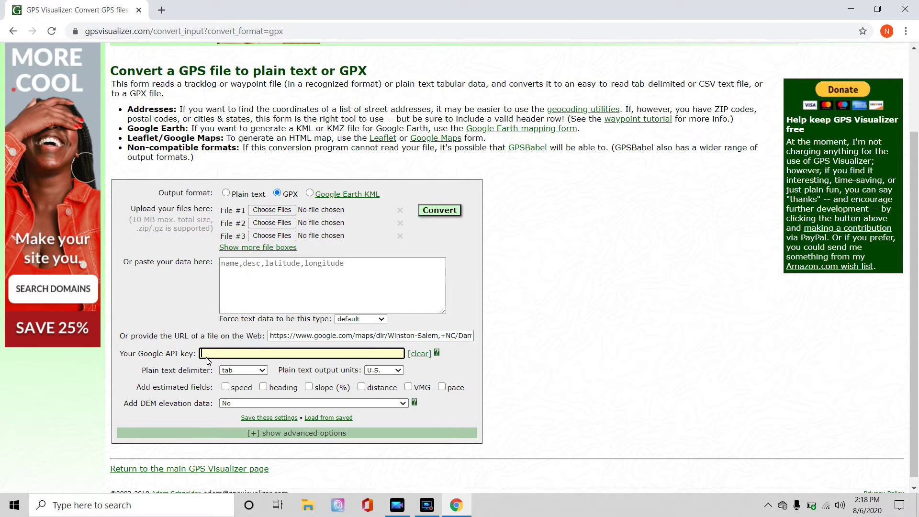
right_click(437, 355)
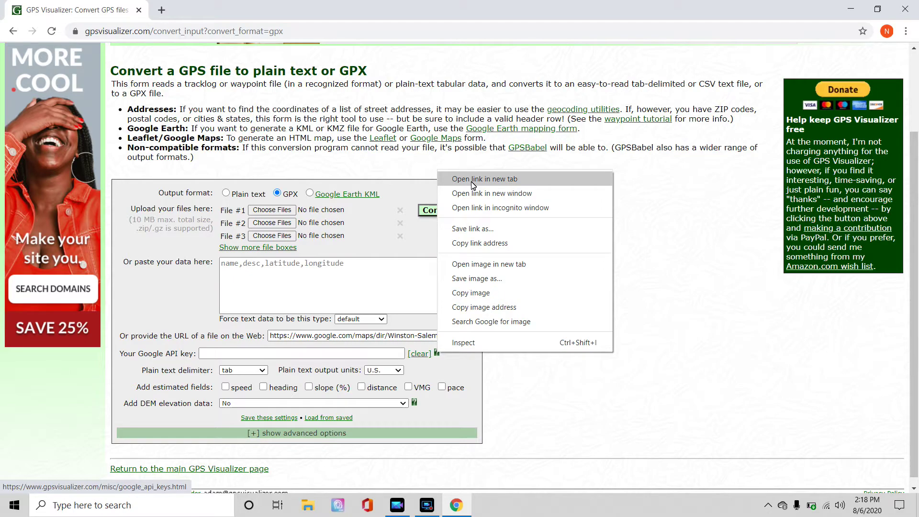
left_click(485, 179)
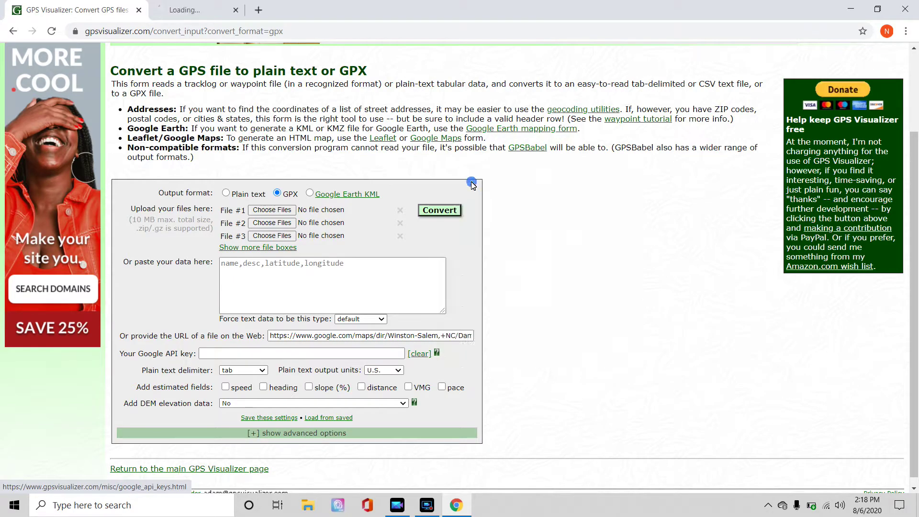
left_click(196, 14)
Open the Google Maps Platform link from the instructions in a new tab.
scroll(319, 284, "down", 3)
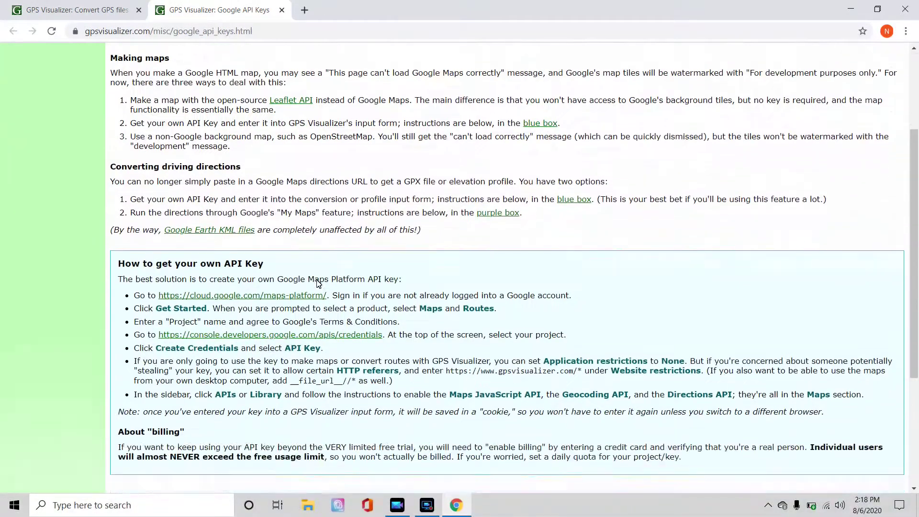
scroll(319, 283, "down", 2)
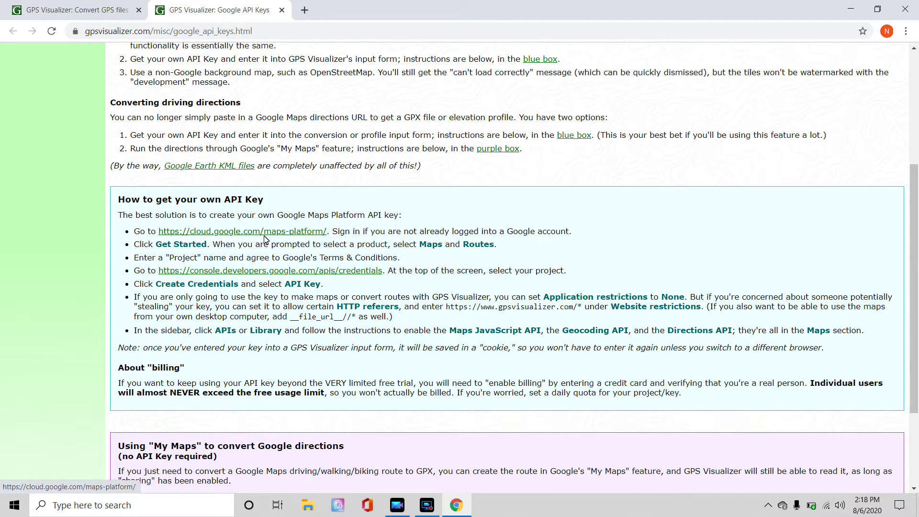
right_click(298, 235)
left_click(329, 243)
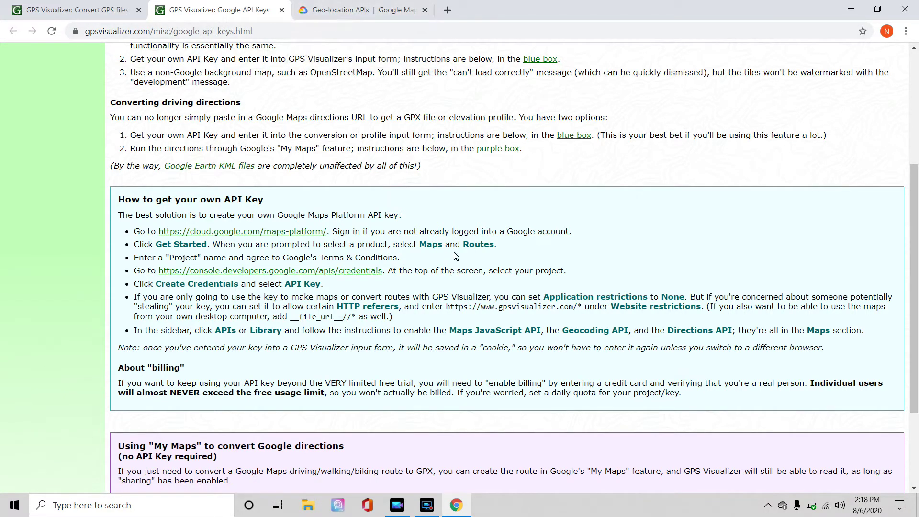
left_click(362, 13)
View My First Project's Maps APIs, with Directions API and Maps JavaScript API enabled.
left_click(370, 10)
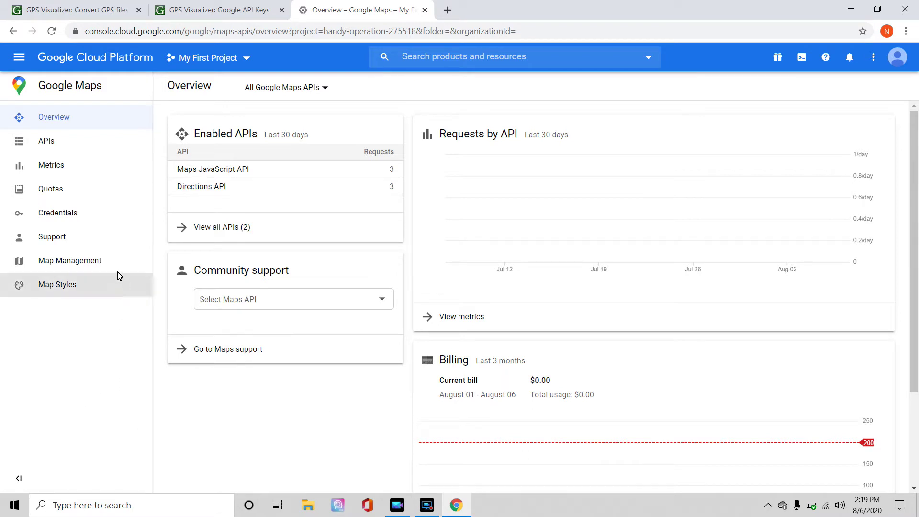
left_click(52, 144)
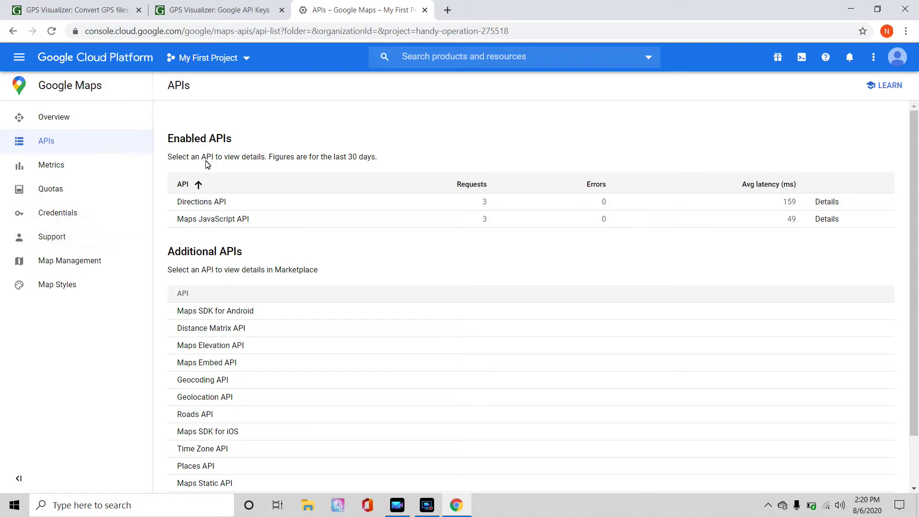
Go from Maps credentials to the full APIs & Services Credentials page listing the existing keys.
left_click(72, 213)
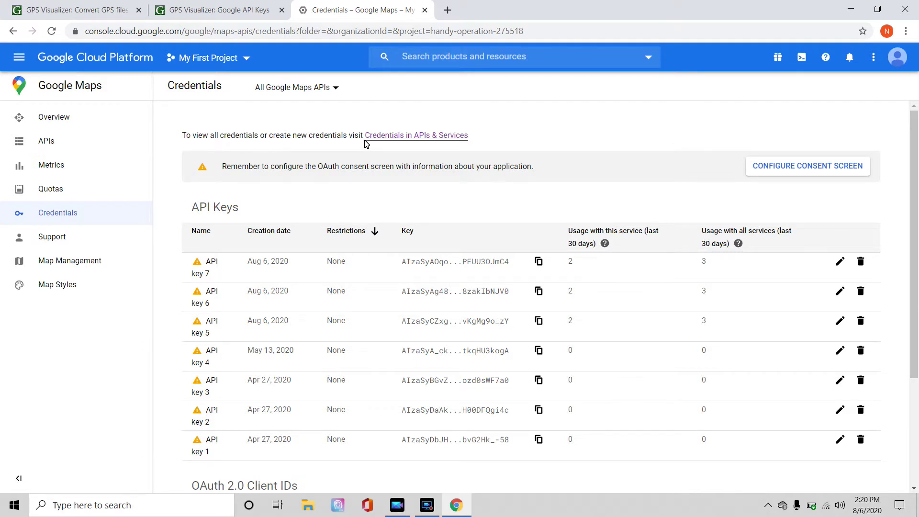
left_click(415, 137)
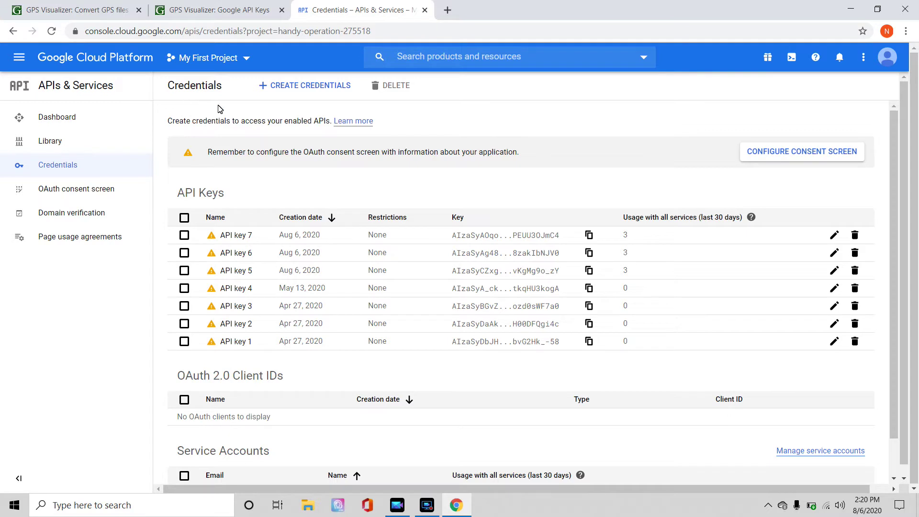
Generate a new API key (API key 8), copy it, and close the credentials tab.
left_click(283, 91)
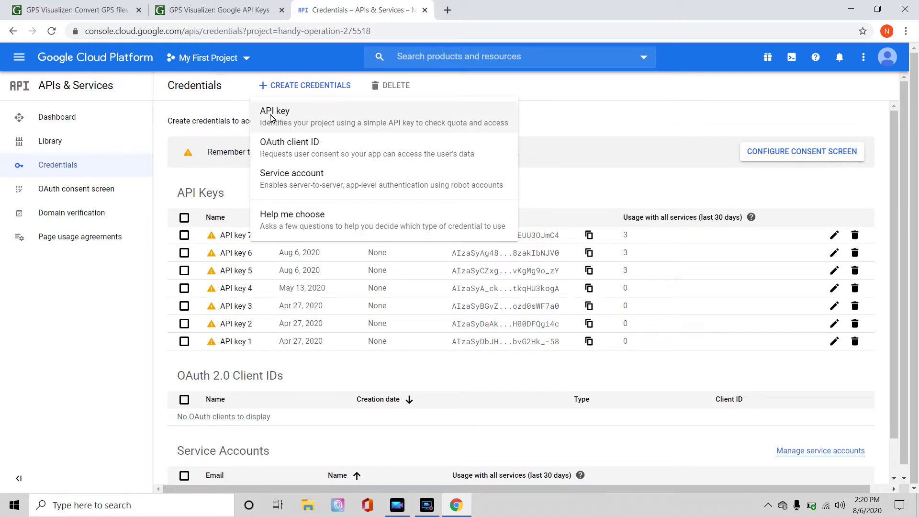
left_click(322, 125)
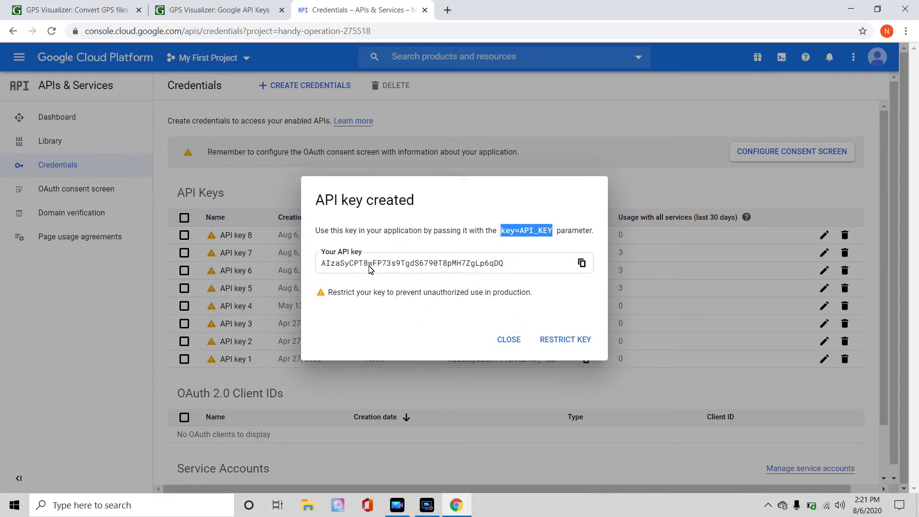
double_click(434, 264)
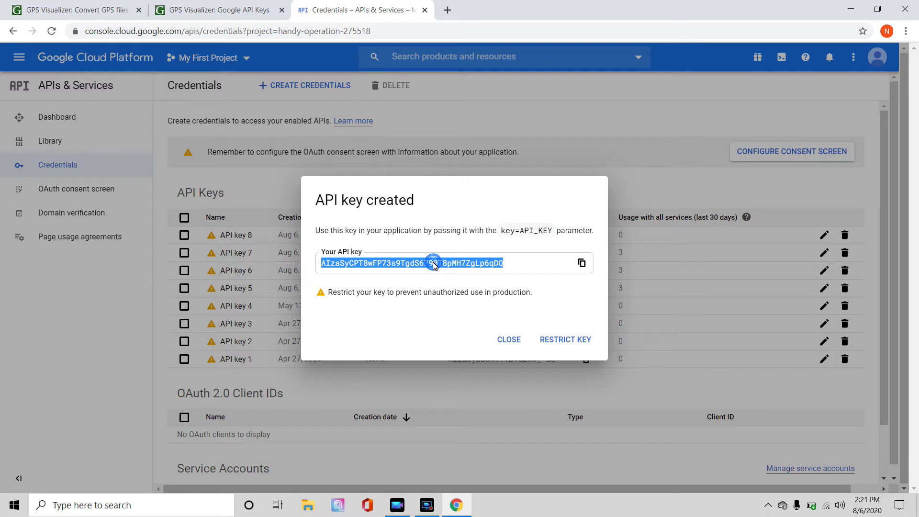
right_click(458, 268)
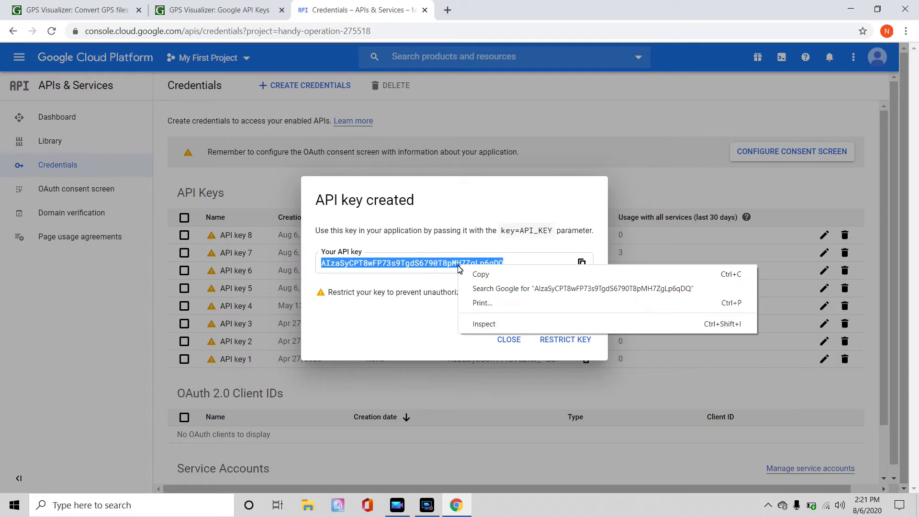
left_click(482, 277)
left_click(507, 338)
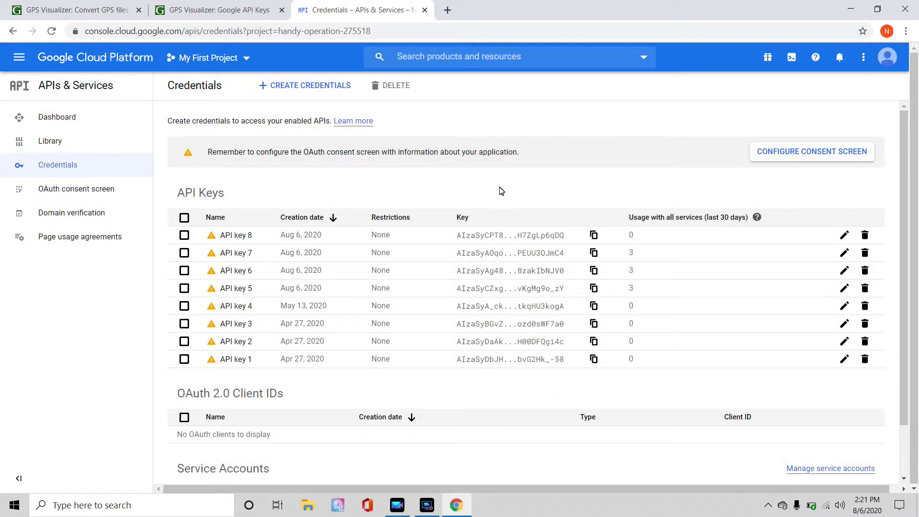
left_click(425, 10)
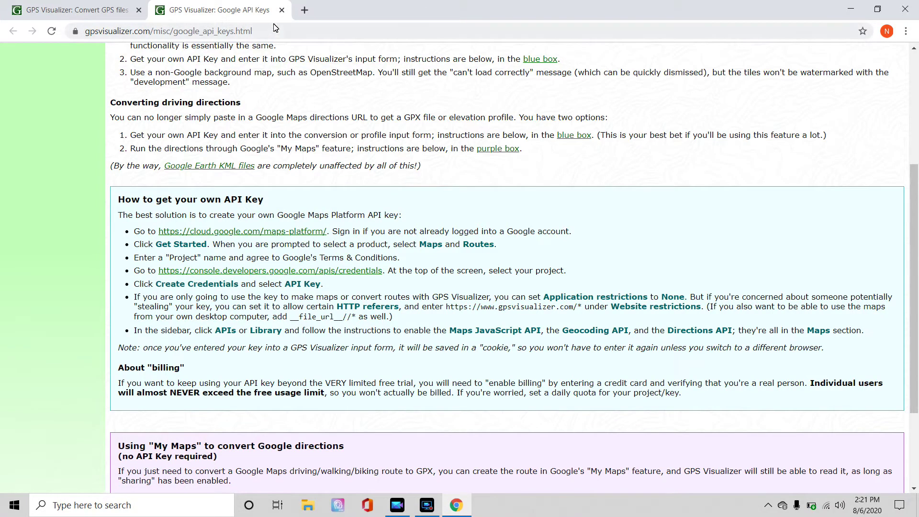
left_click(282, 10)
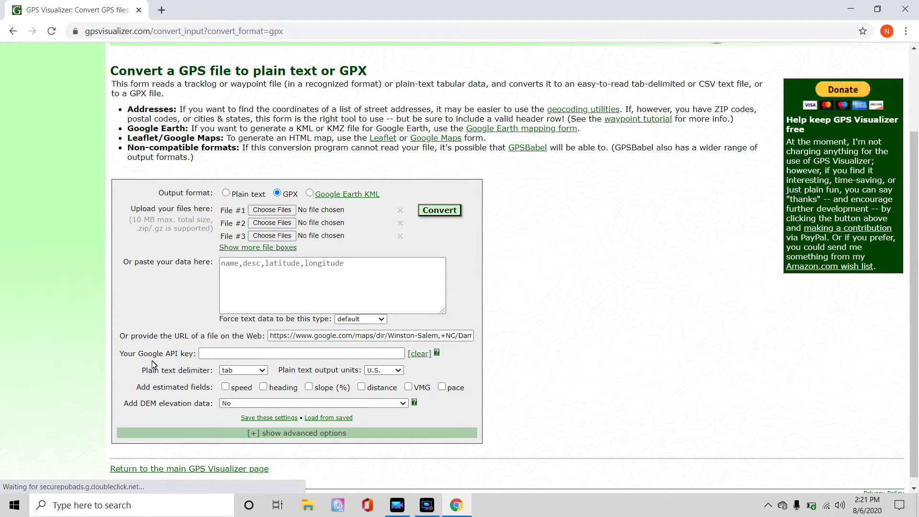
left_click(214, 355)
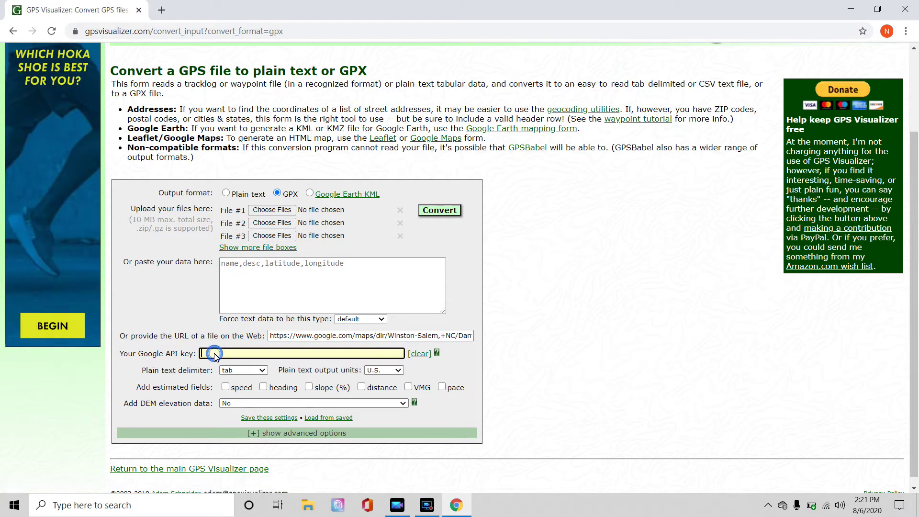
right_click(214, 355)
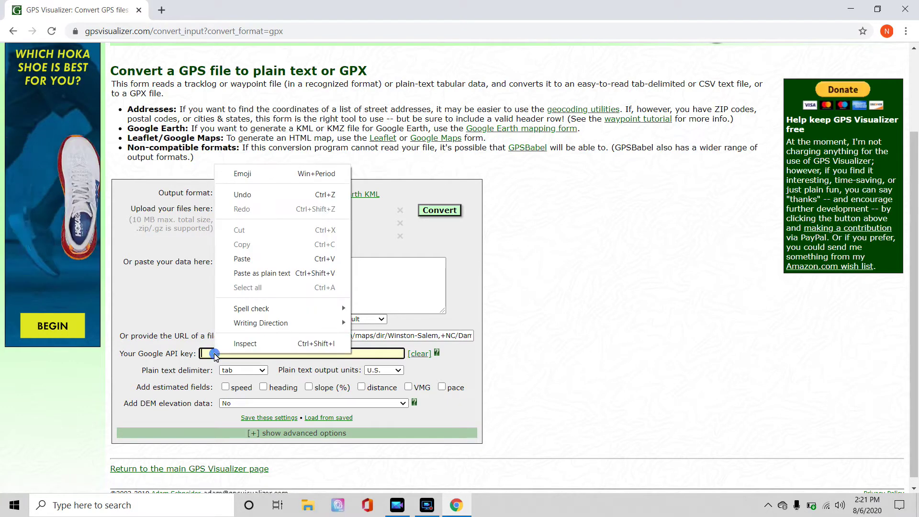
left_click(243, 259)
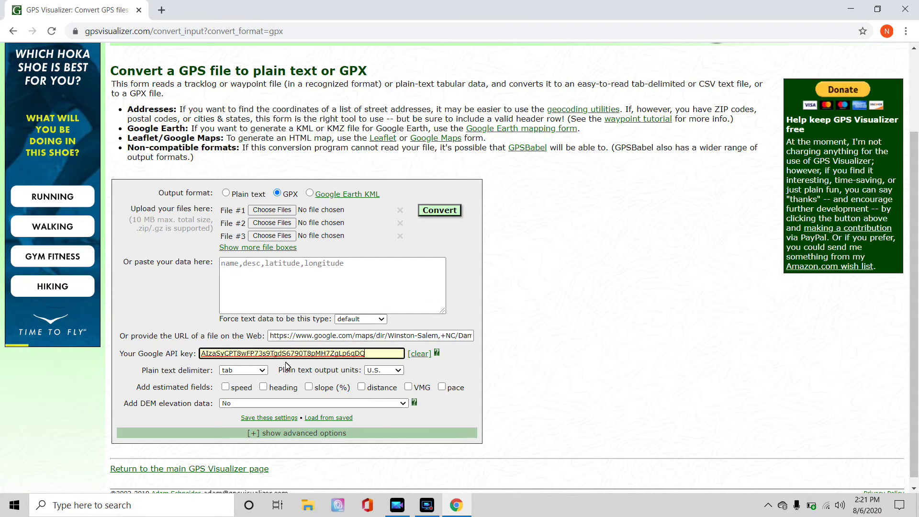
left_click(439, 211)
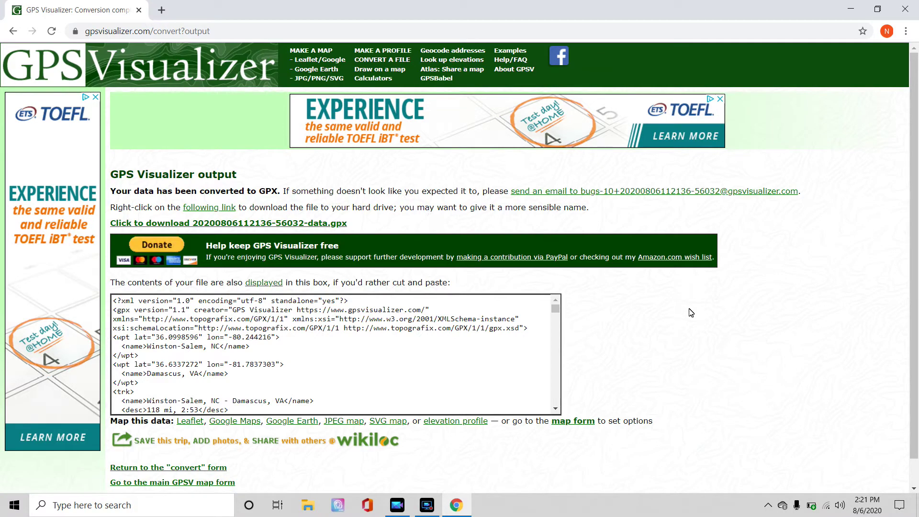
scroll(692, 313, "down", 1)
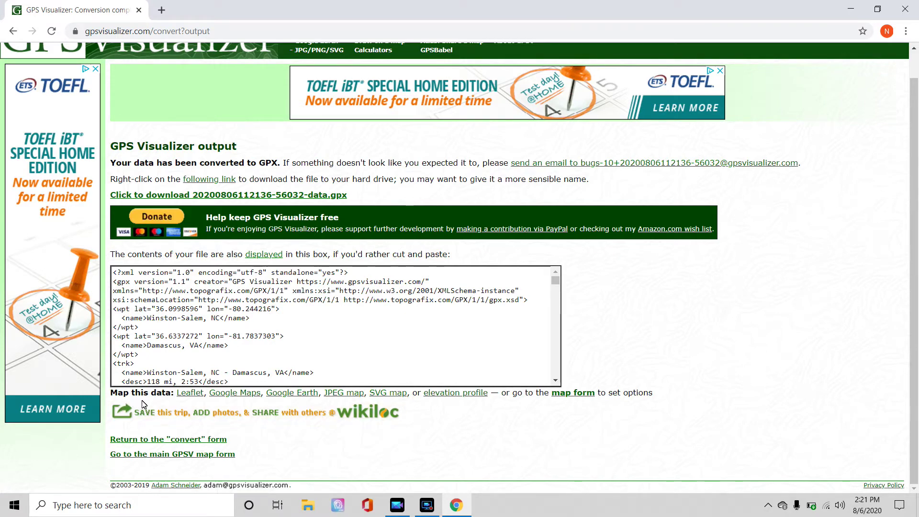
right_click(235, 396)
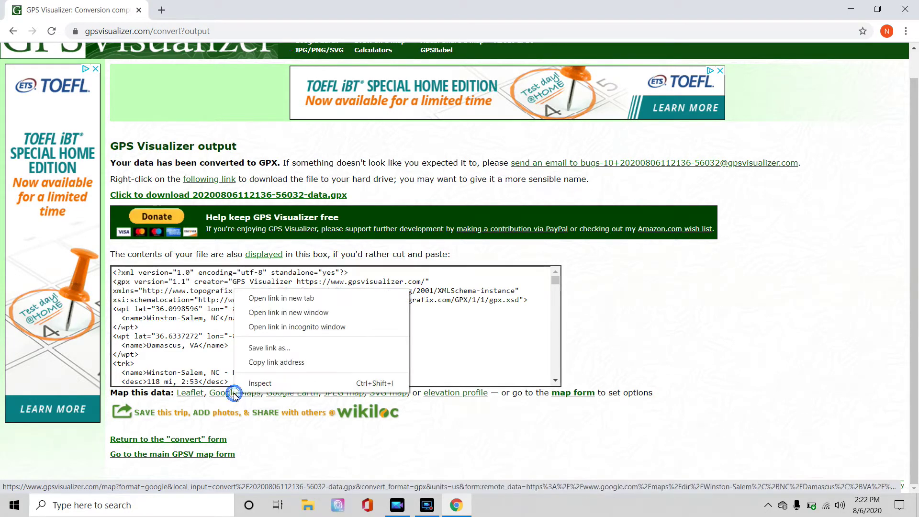
left_click(274, 300)
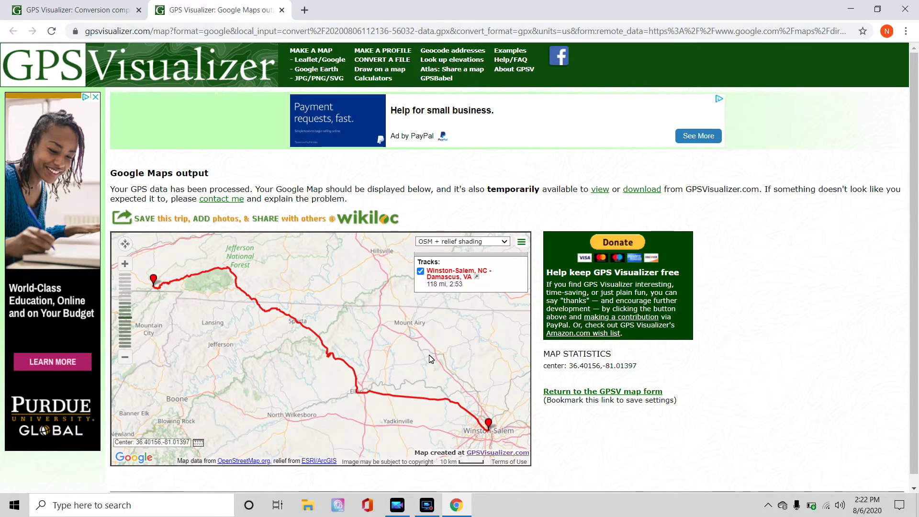
scroll(392, 354, "down", 1)
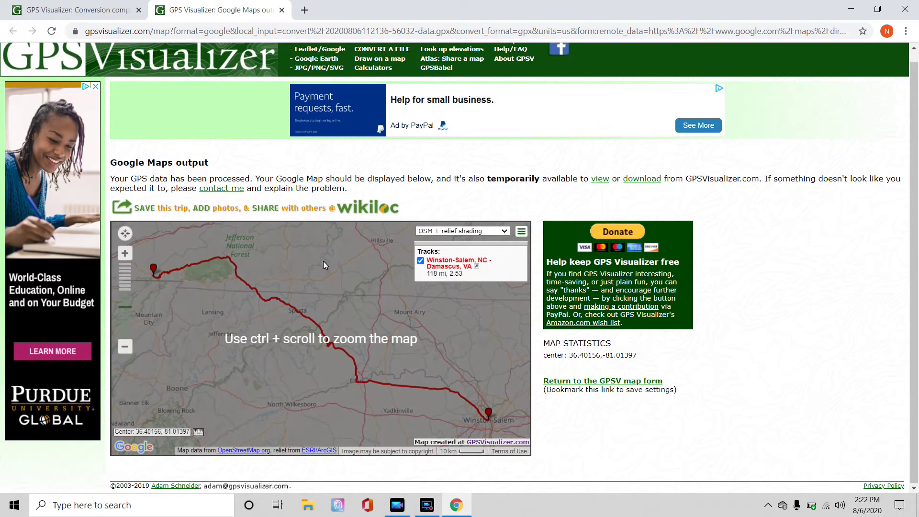
left_click(282, 9)
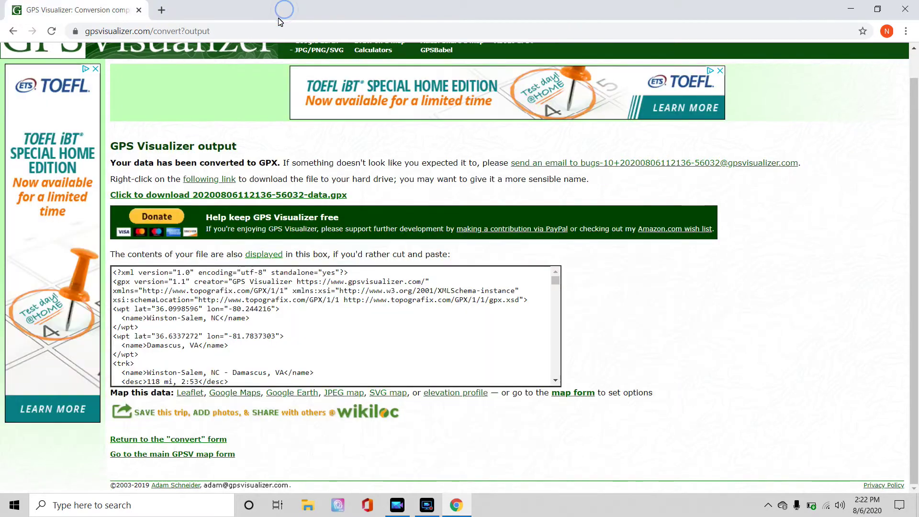
left_click(216, 196)
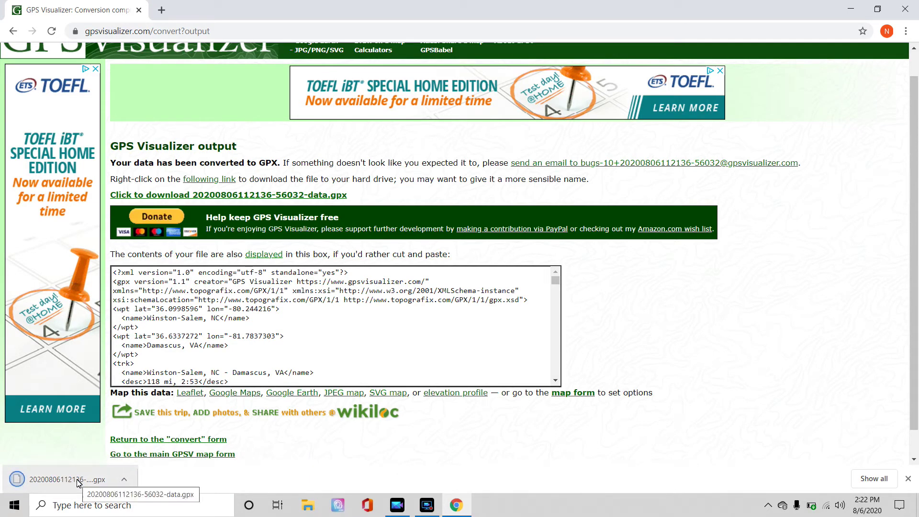
left_click(308, 506)
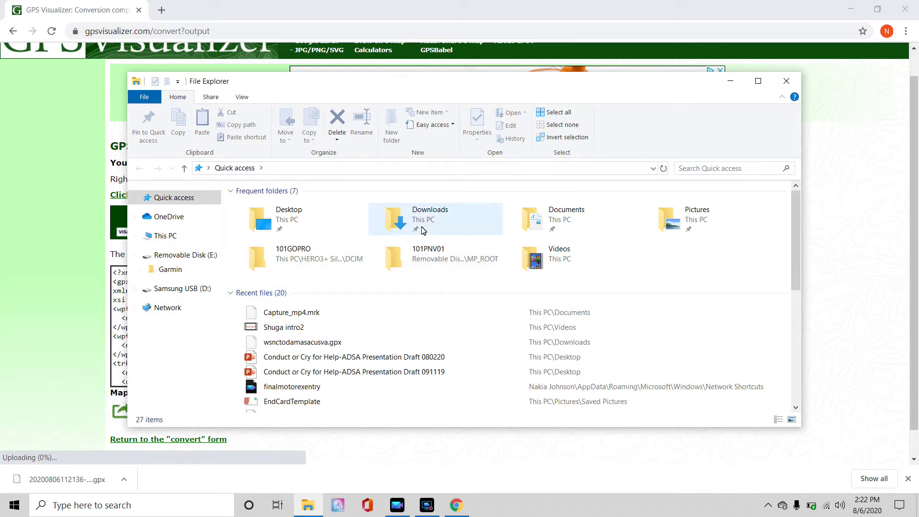
left_click(431, 216)
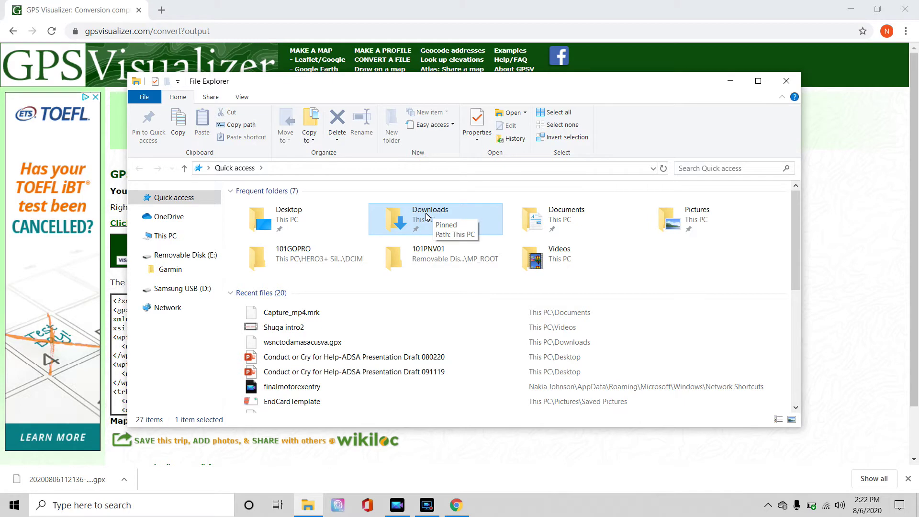
double_click(427, 216)
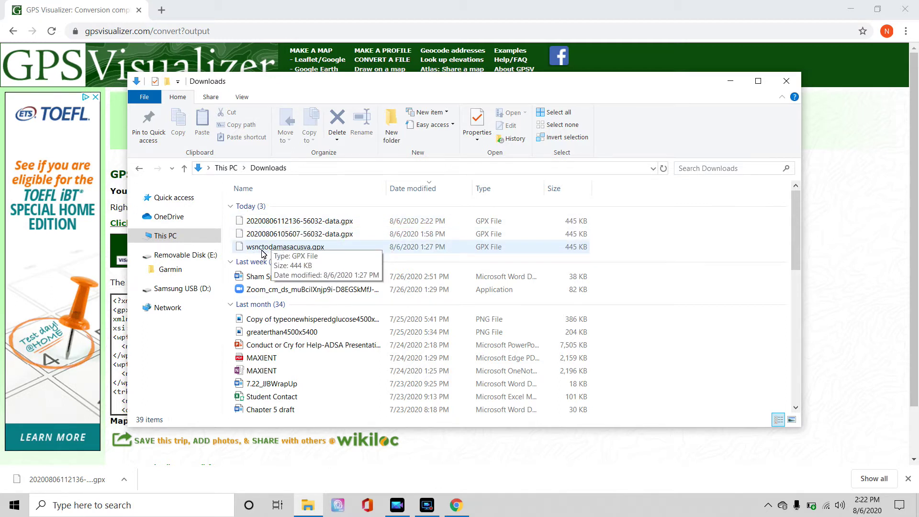
left_click(295, 222)
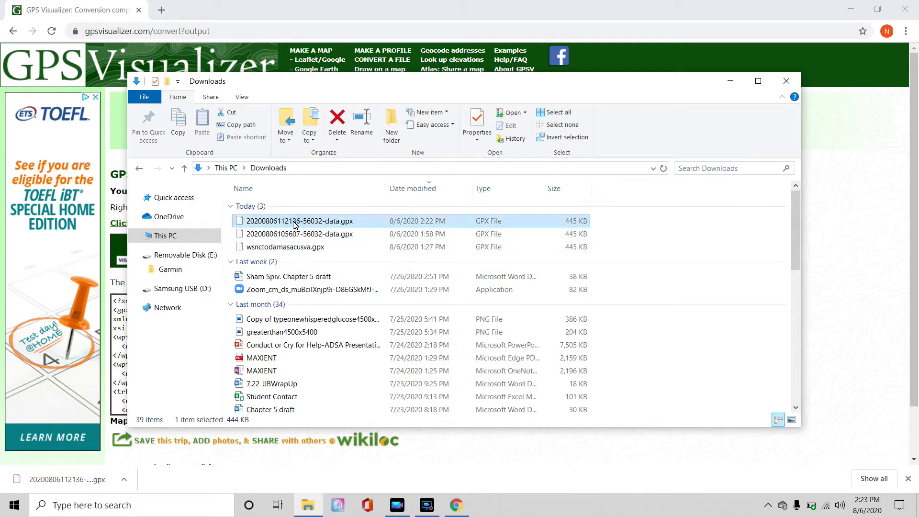
Rename the 2:22 PM GPX download in Downloads to wsnctodamascusva2.gpx.
left_click(305, 224)
key("BackSpace")
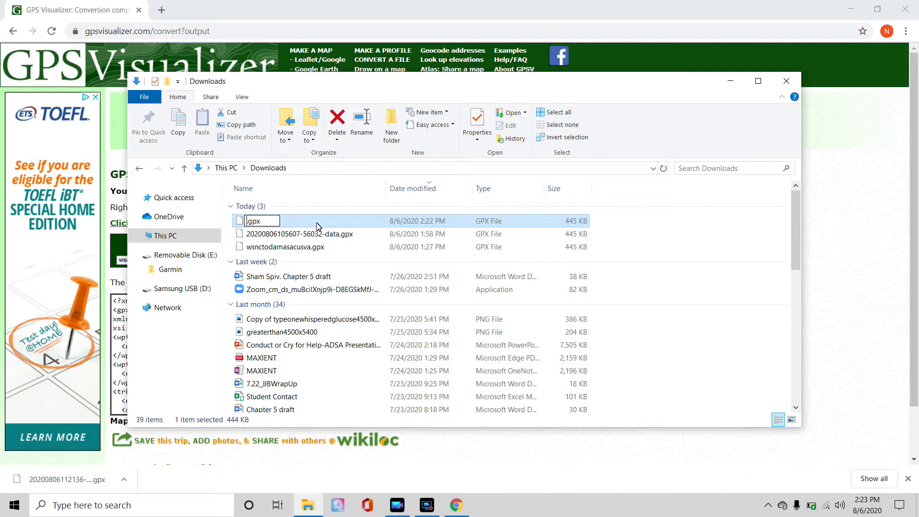
type("wsnc")
type("todama")
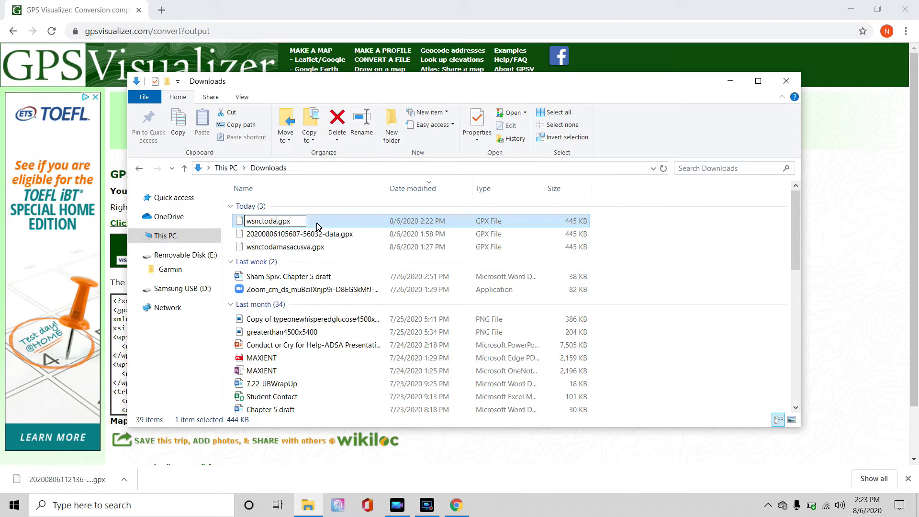
type("scusv")
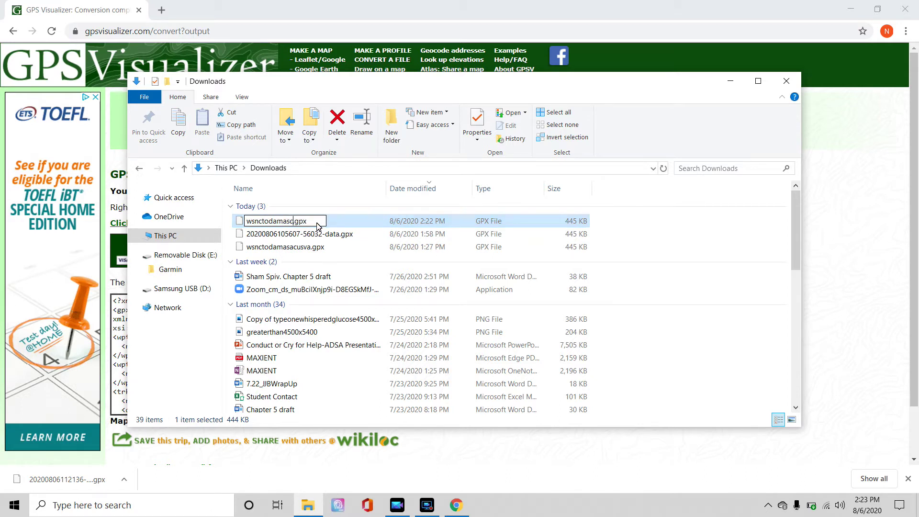
type("a2")
left_click(363, 223)
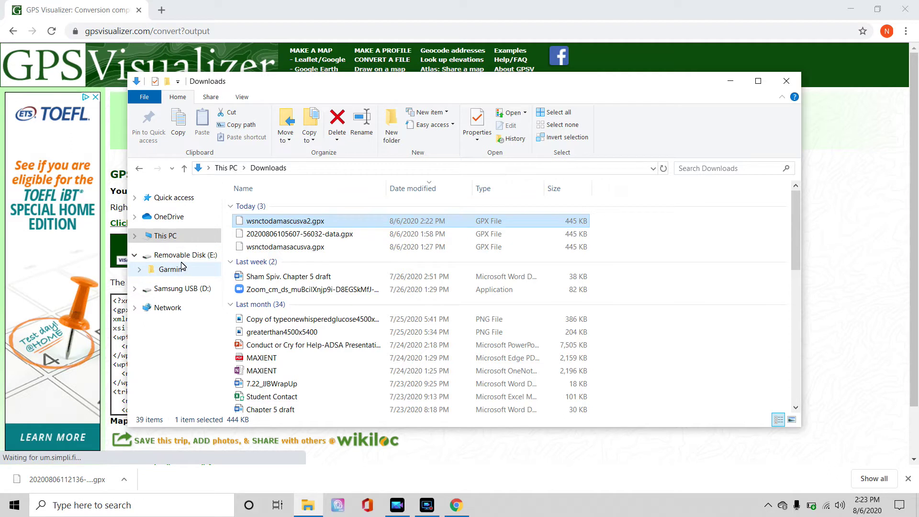
Confirm the SD card's Garmin\GPX folder holds only wsnctodamascusva.gpx, then reopen Downloads.
left_click(140, 270)
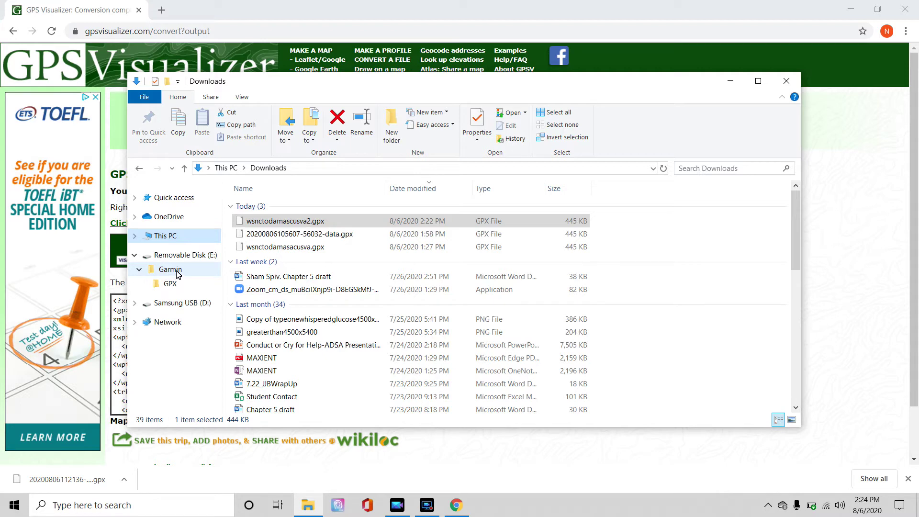
left_click(170, 284)
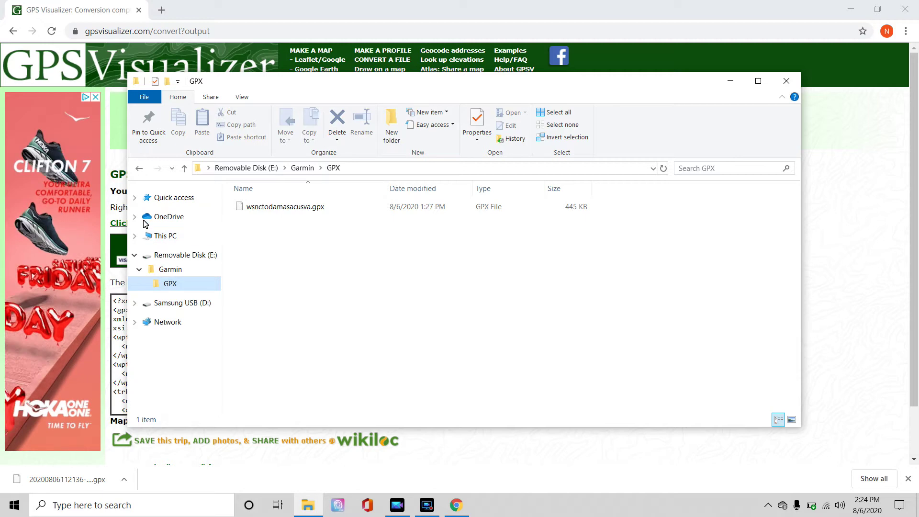
left_click(173, 204)
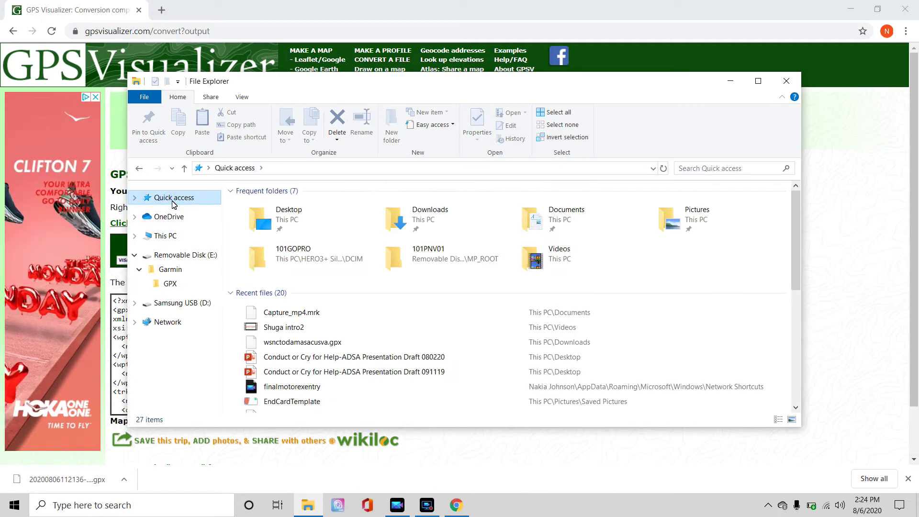
left_click(159, 237)
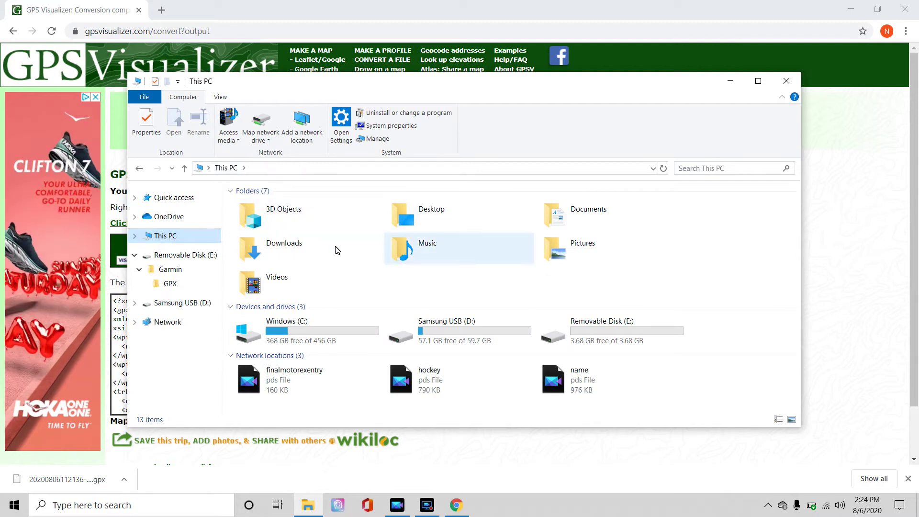
left_click(164, 199)
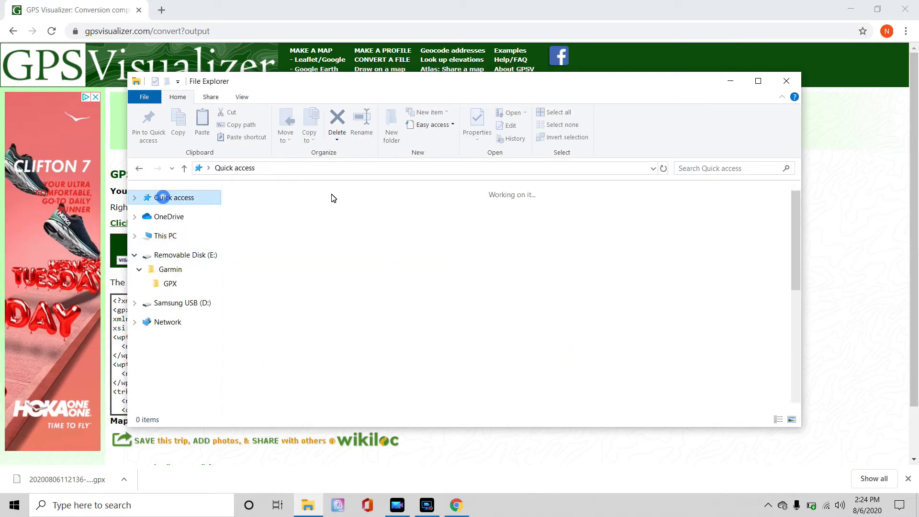
left_click(429, 221)
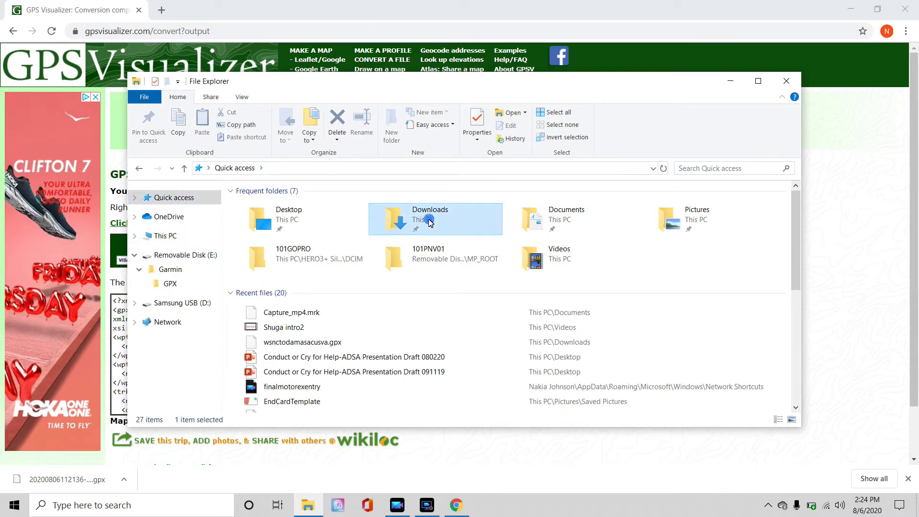
double_click(429, 222)
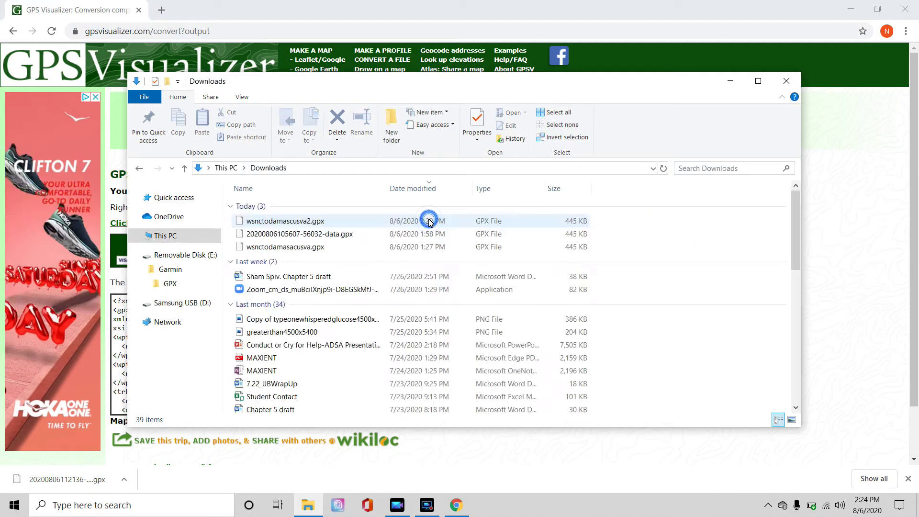
Copy wsnctodamascusva2.gpx into the card's Garmin\GPX folder, verify both files, and close Explorer.
left_click(279, 224)
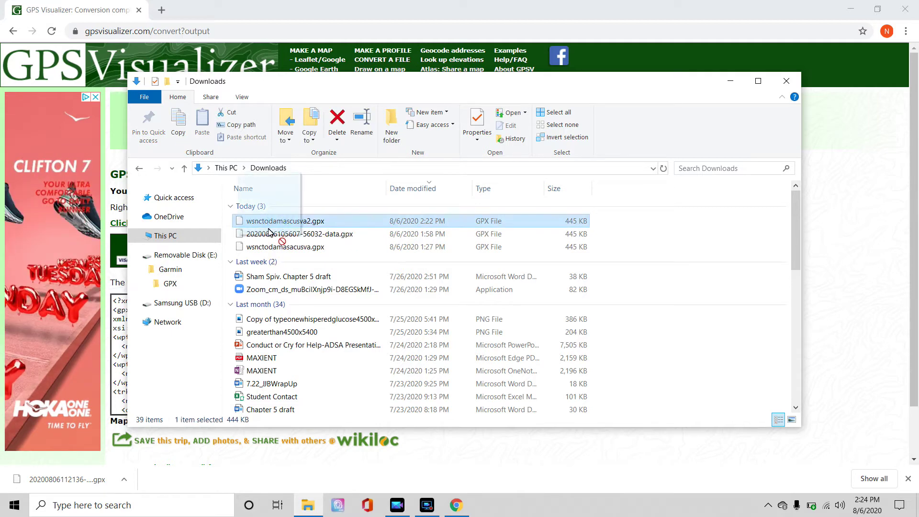
left_click_drag(270, 233, 171, 287)
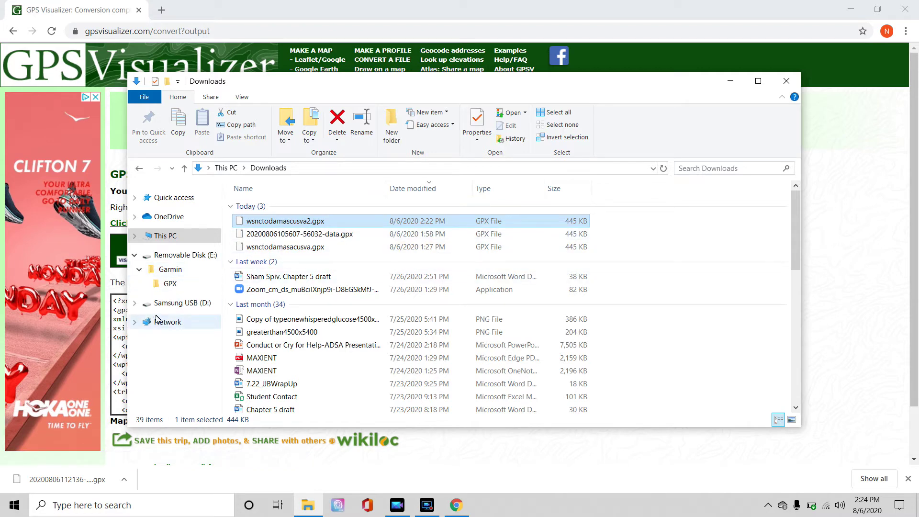
left_click(171, 284)
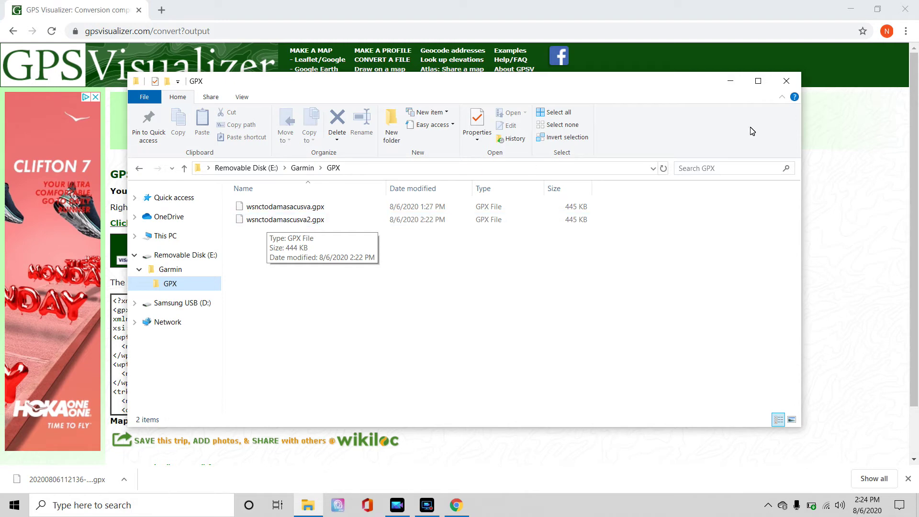
left_click(793, 85)
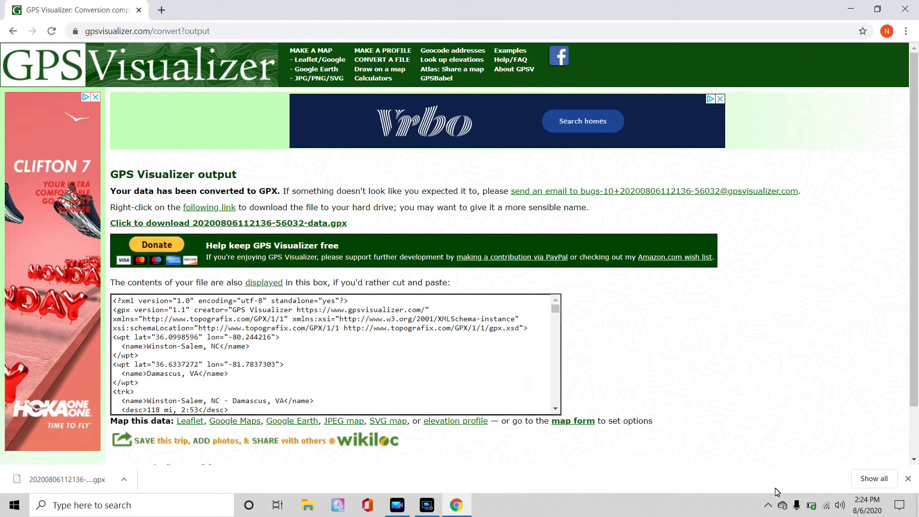
Eject Removable Disk (E:) using the Safely Remove Hardware icon in the system tray.
left_click(767, 510)
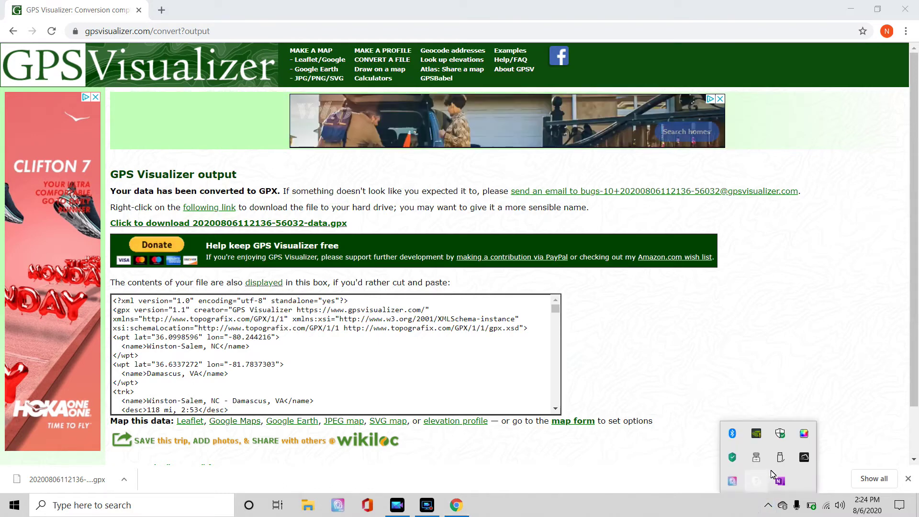
left_click(781, 456)
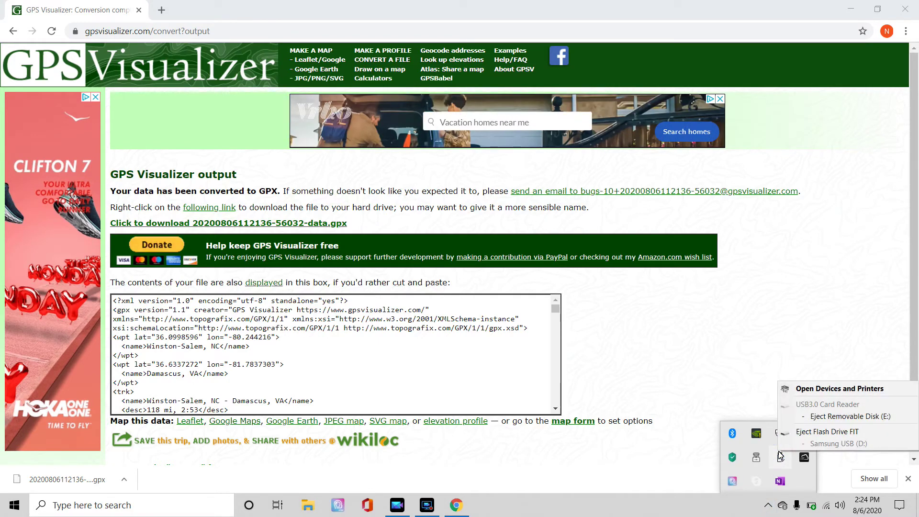
left_click(841, 418)
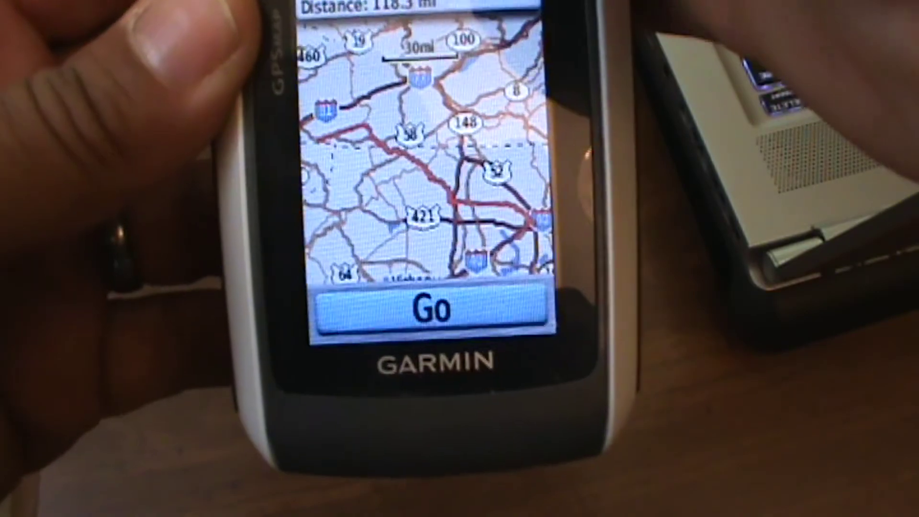
Zoom into the route map and pan around Winston-Salem until the pointer identifies US 64.
key("plus")
key("plus")
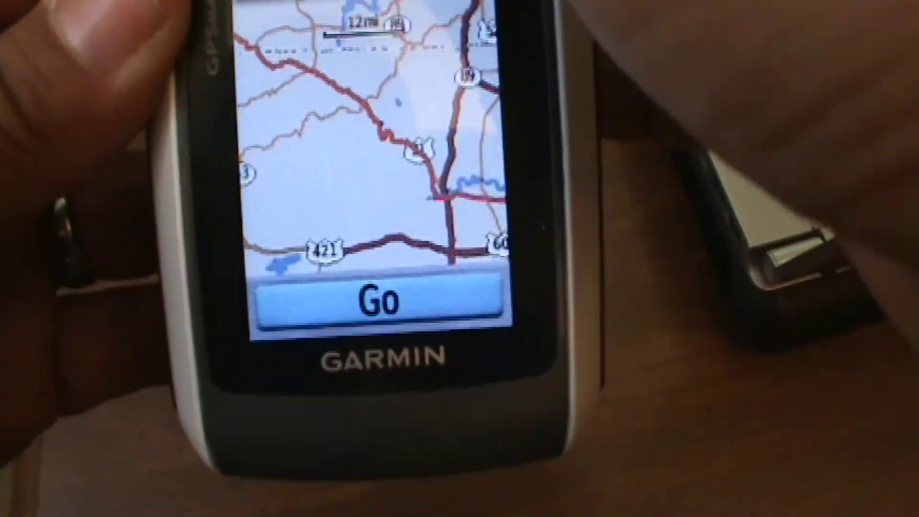
left_click(391, 213)
left_click(358, 226)
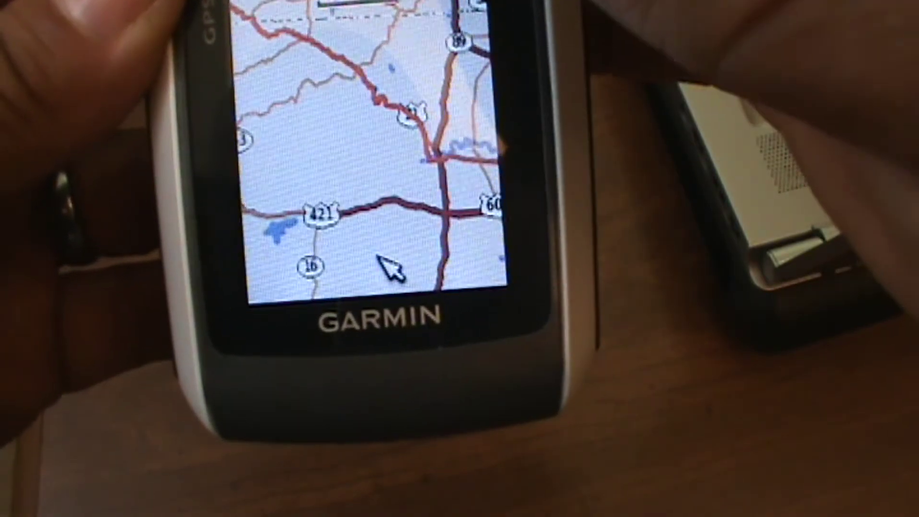
left_click_drag(378, 259, 456, 262)
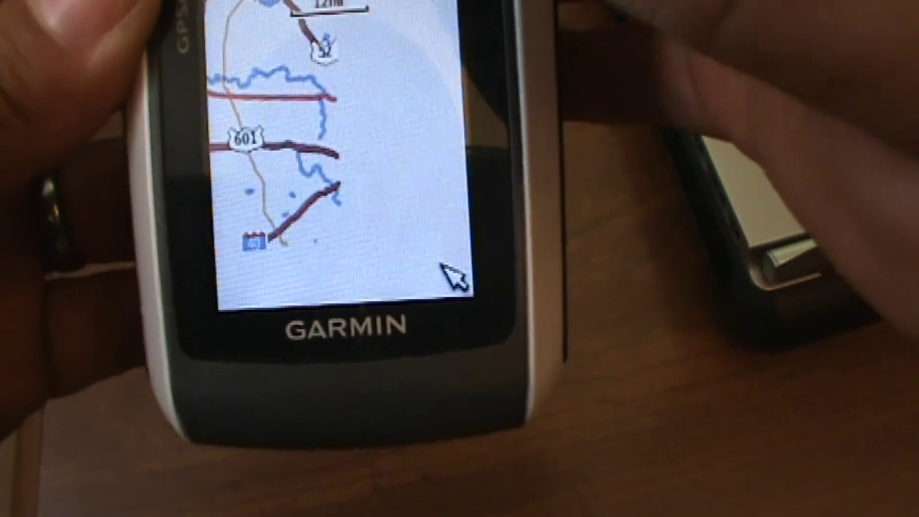
left_click_drag(440, 264, 442, 269)
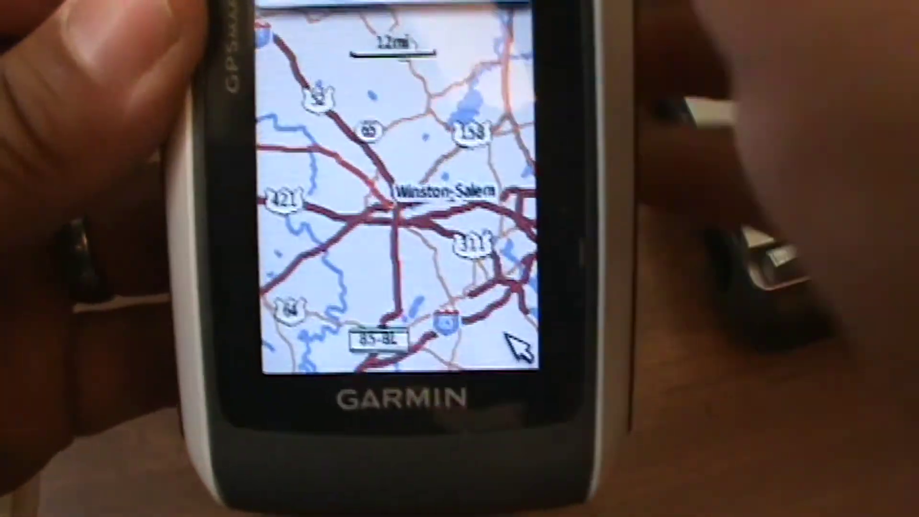
key("Left")
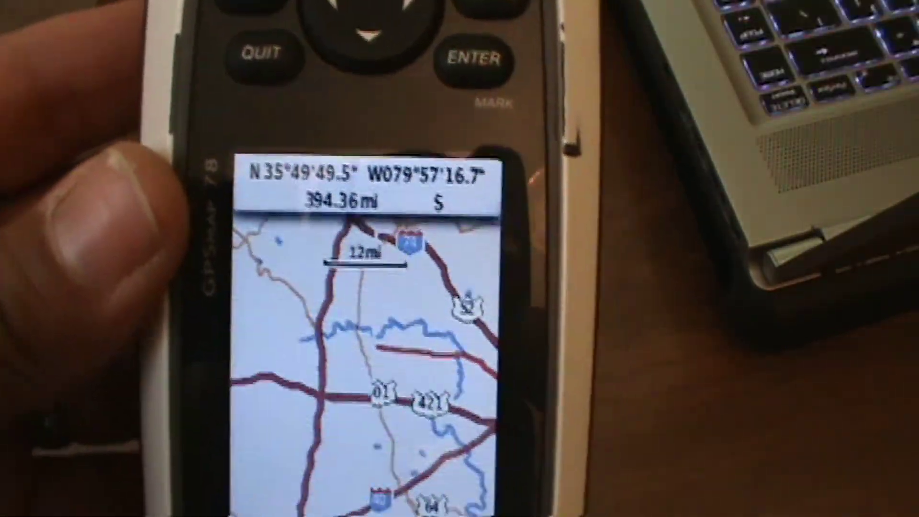
key("Left")
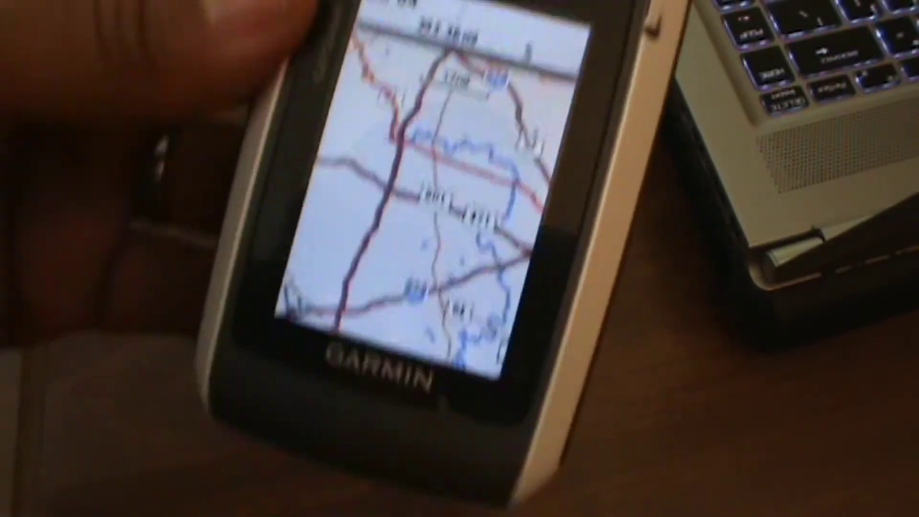